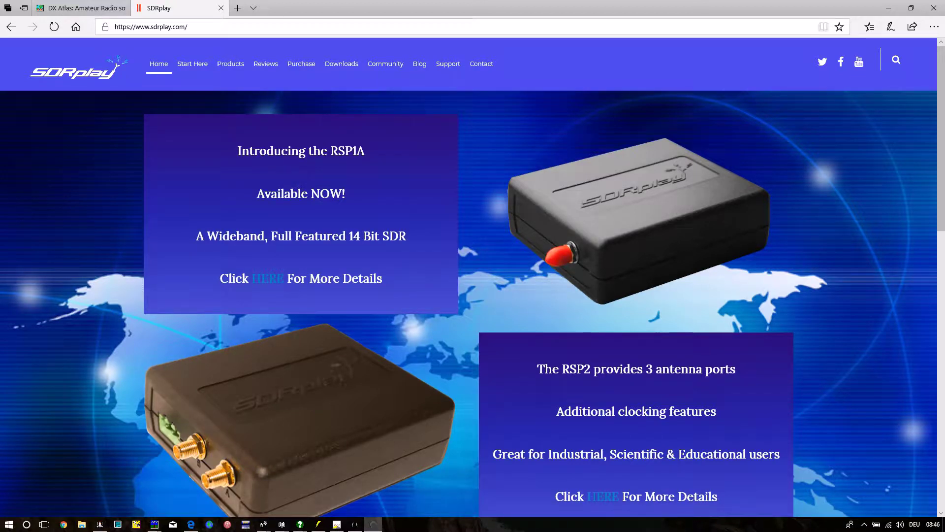
Step: Open SDRplay's Software & Documentation downloads page, which lists SDRuno V1.22 and HDSDR V2.76
mouse_move(351, 67)
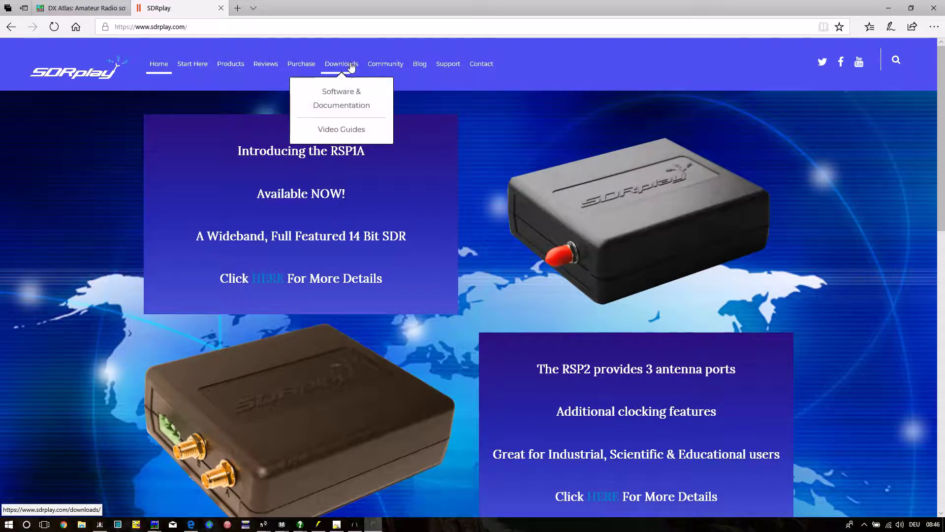
click(343, 98)
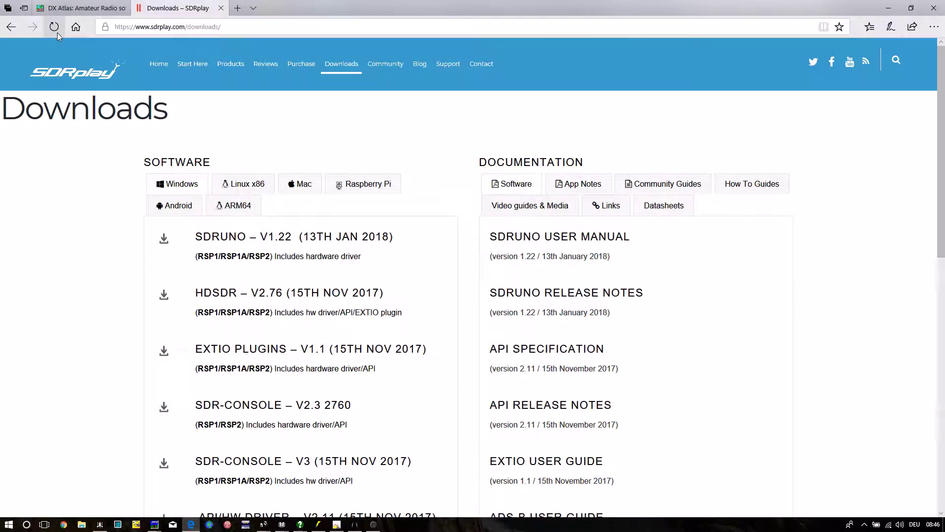
Step: Switch to Afreet Software's downloads page and scroll to the OmniRig and INI files entries
click(66, 7)
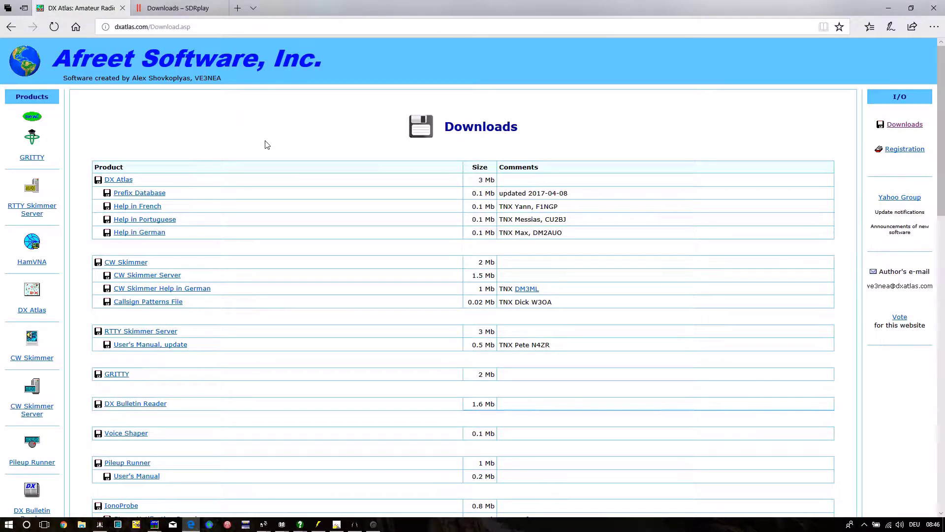
scroll(266, 145, down, 20)
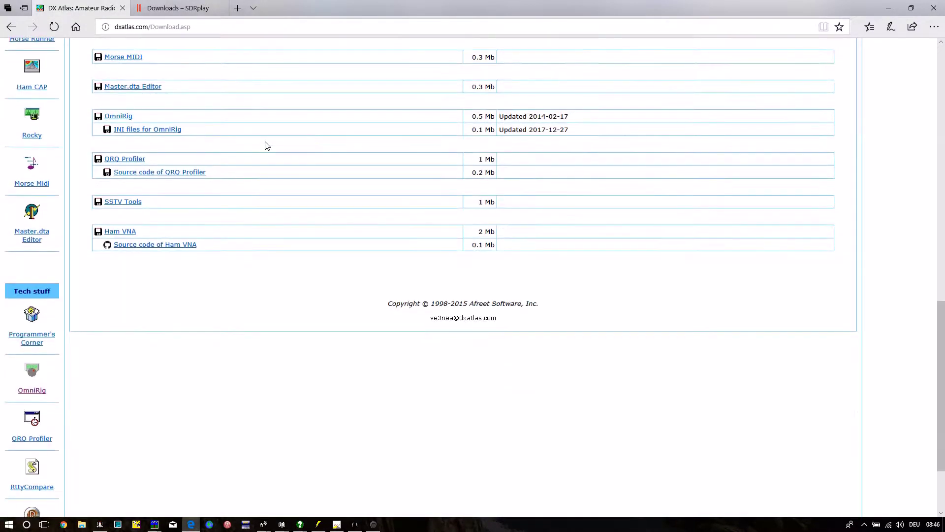
scroll(208, 167, up, 2)
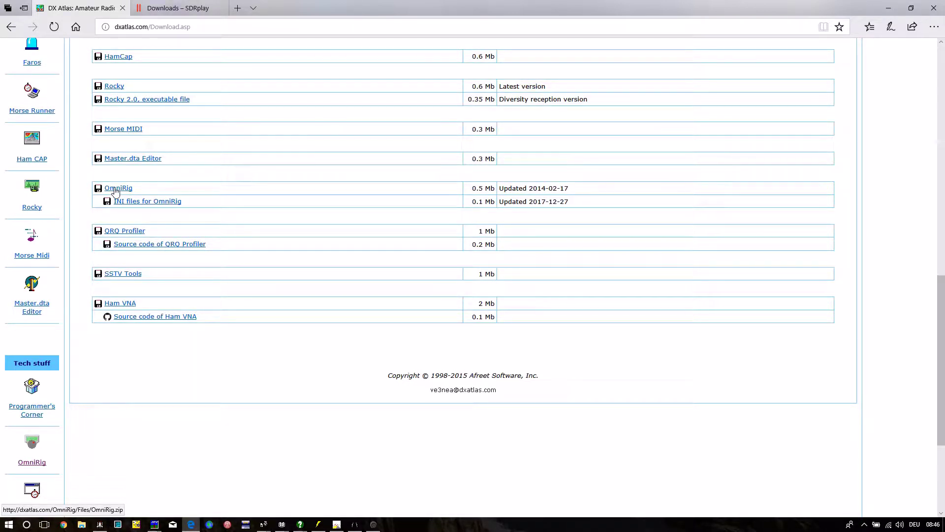
Step: Launch OmniRigSetup from the Windows search
click(27, 526)
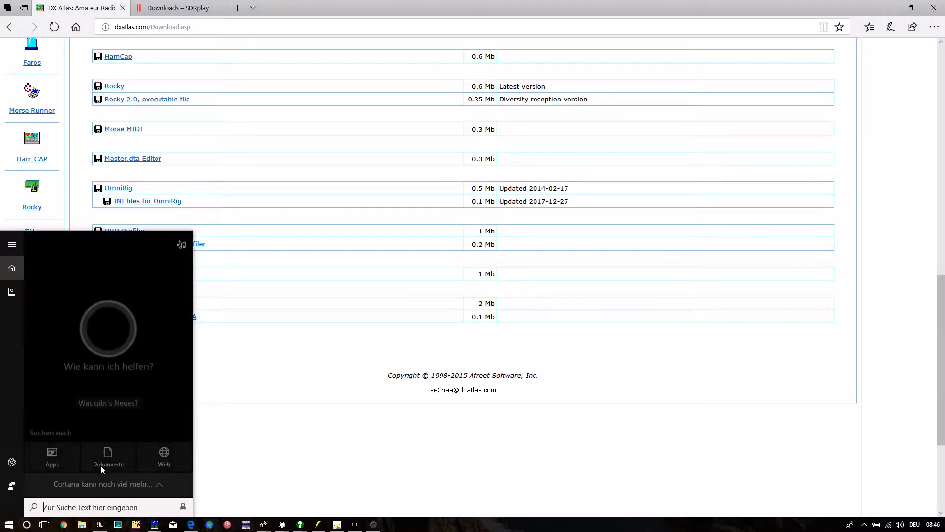
text(omniri)
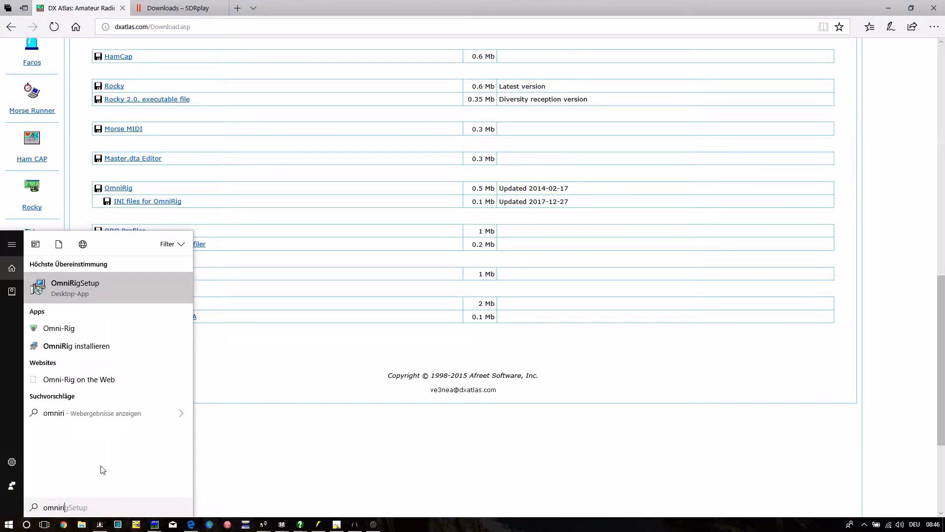
text(g)
key(Return)
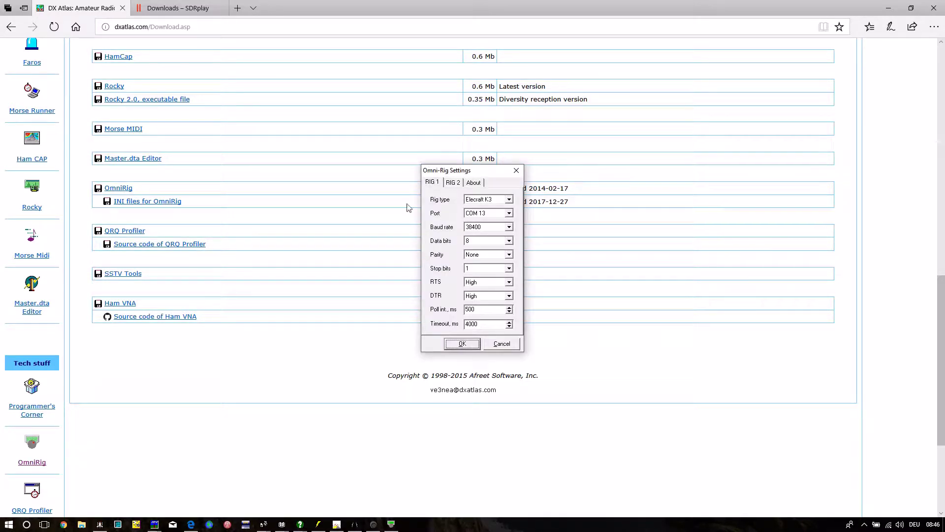
Step: Keep RIG 1 as Elecraft K3 on COM 13 at 38400 baud, save, and launch HDSDR
click(510, 200)
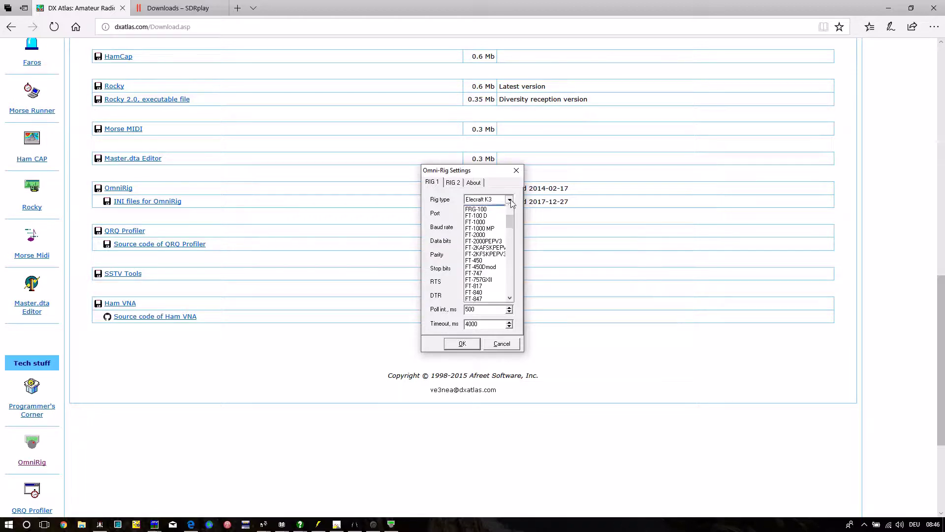
click(509, 199)
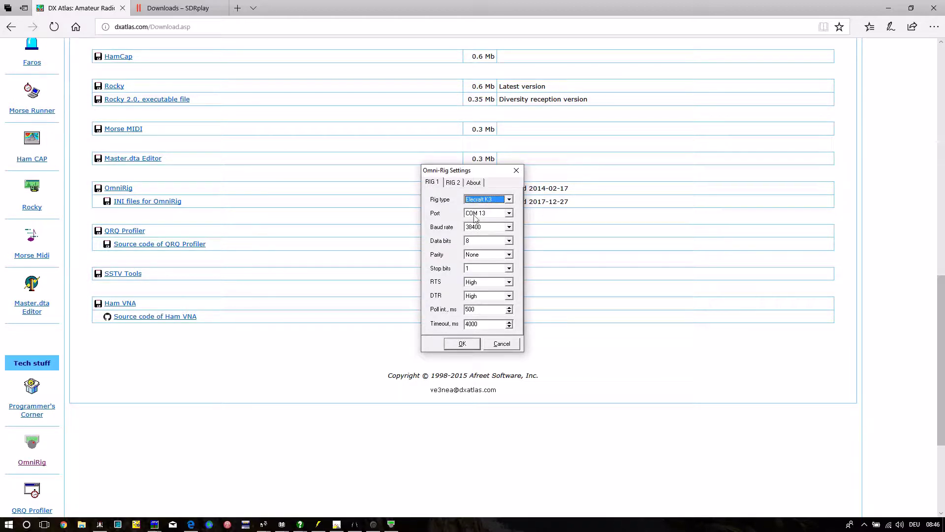
click(453, 182)
click(435, 184)
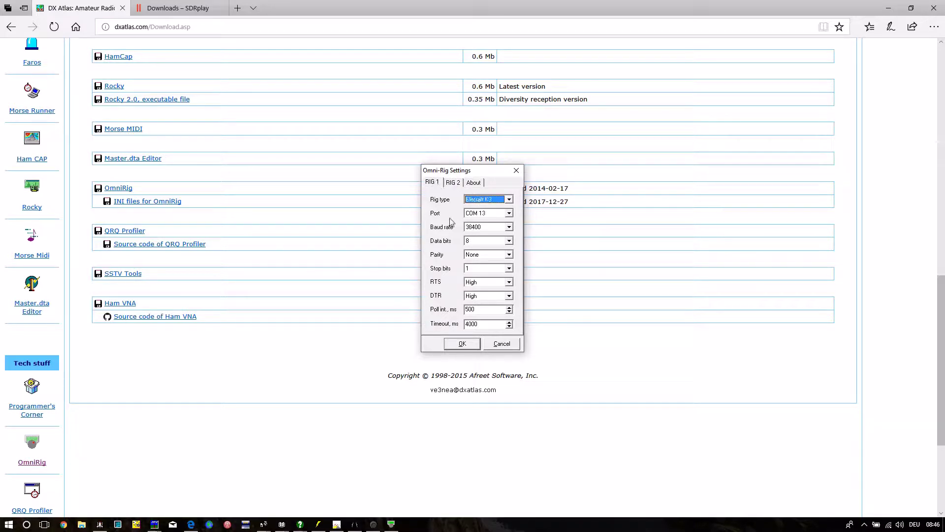
click(461, 344)
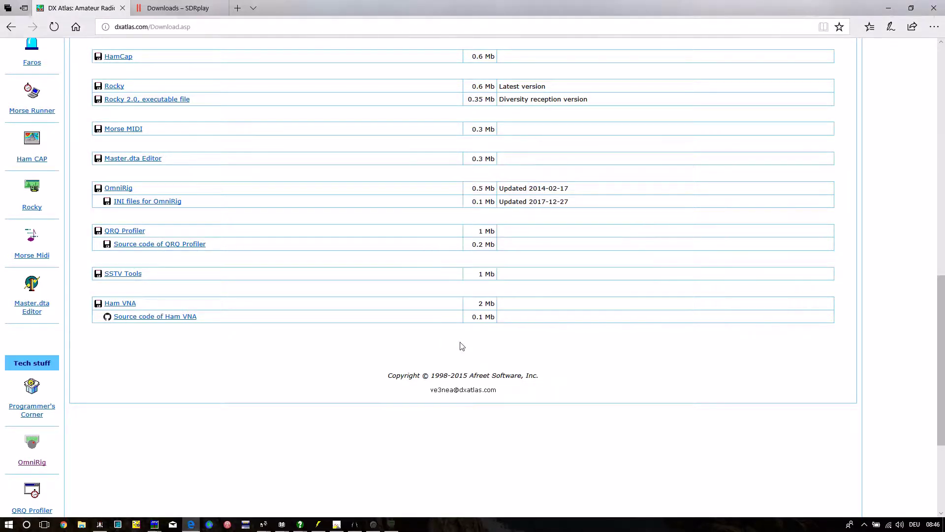
click(249, 527)
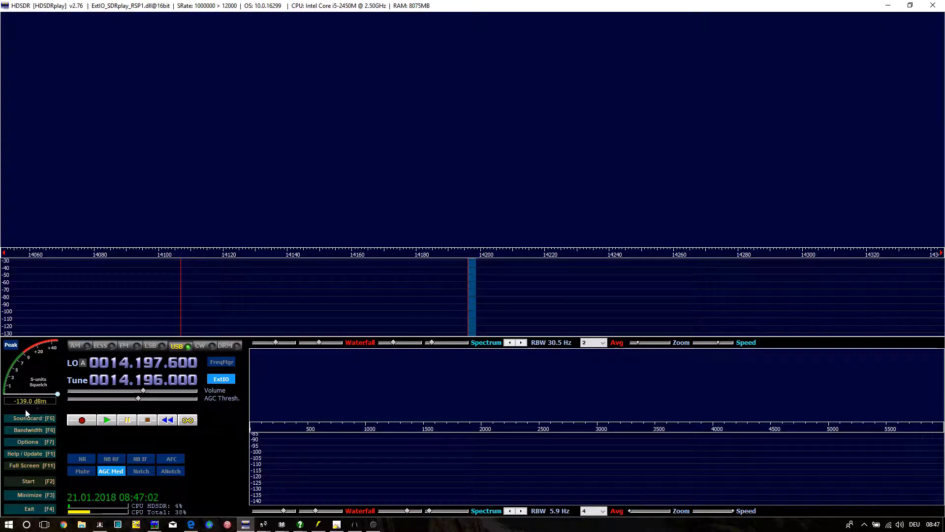
Step: Keep 0: Lautsprecher (High Definition audio speakers) as HDSDR's output sound card
click(27, 418)
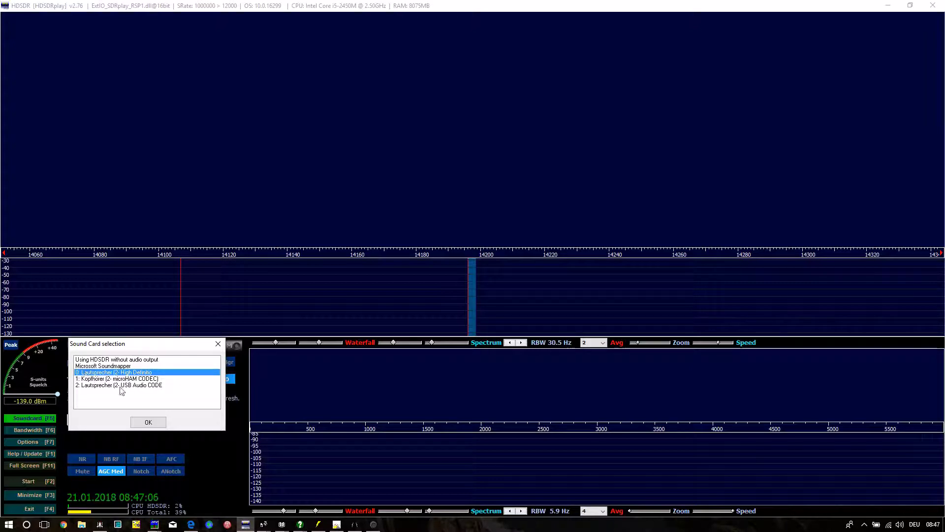
click(147, 423)
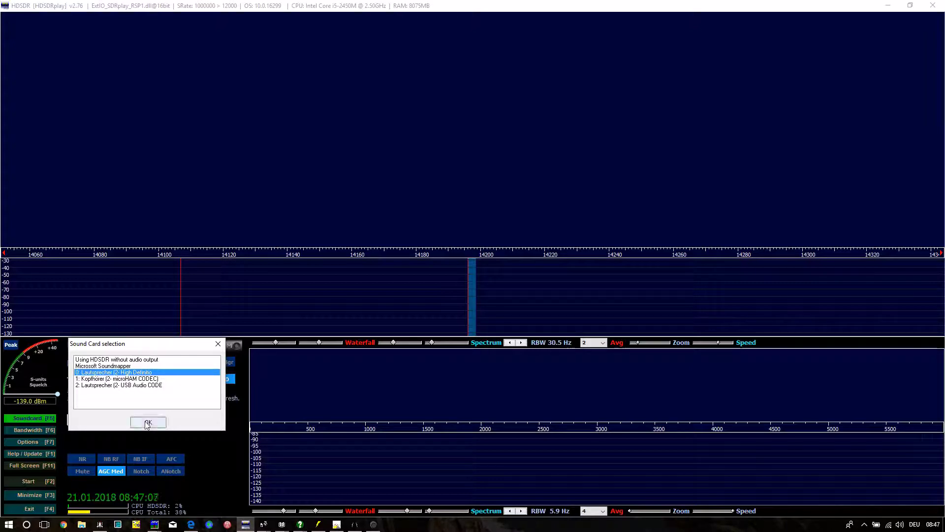
Step: Look through HDSDR's Options submenus Select Input, Visualization and Input Channel Mode for RX
click(33, 442)
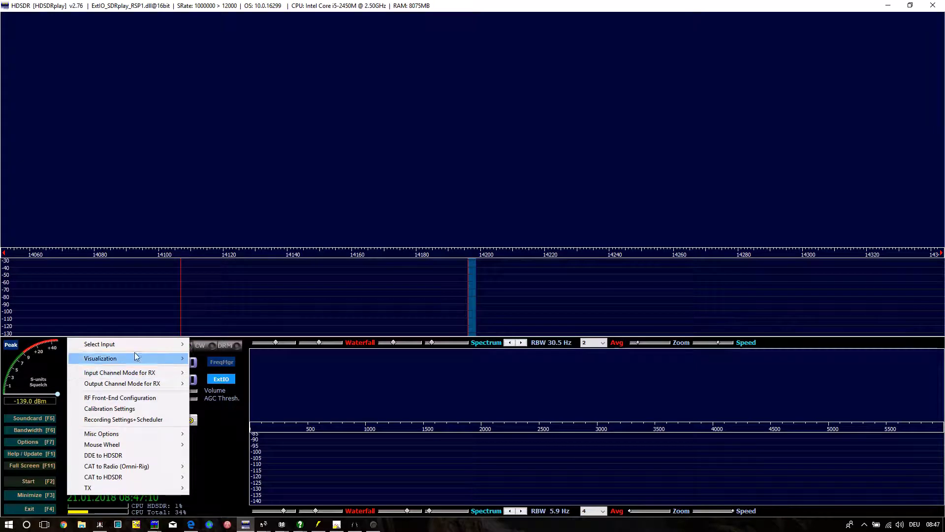
mouse_move(133, 347)
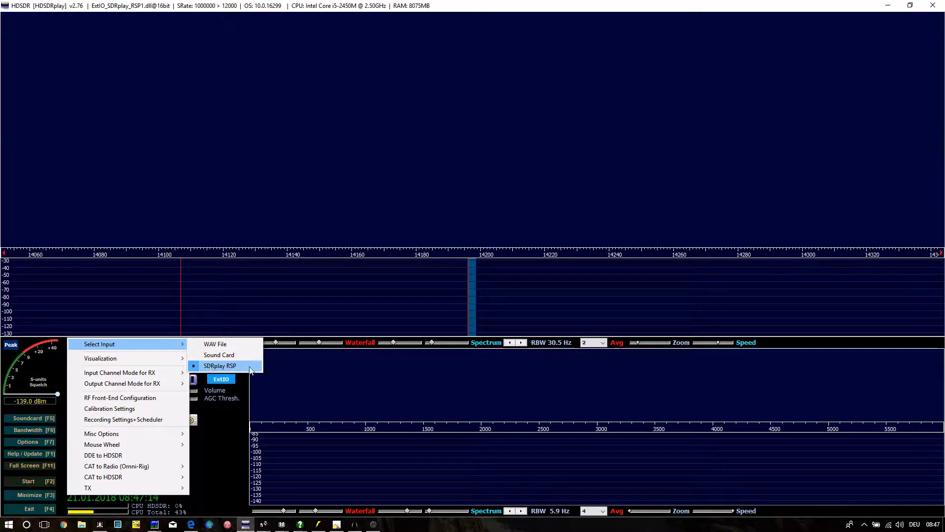
mouse_move(156, 359)
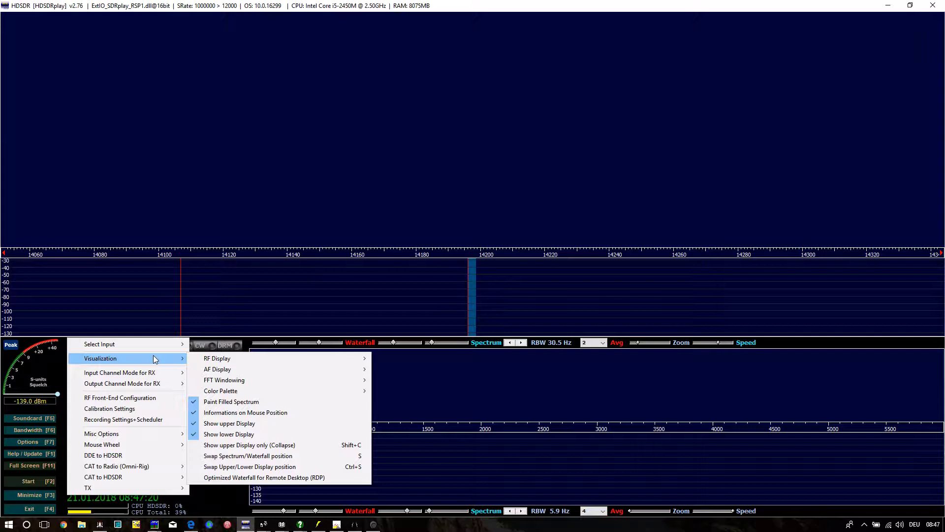
mouse_move(209, 361)
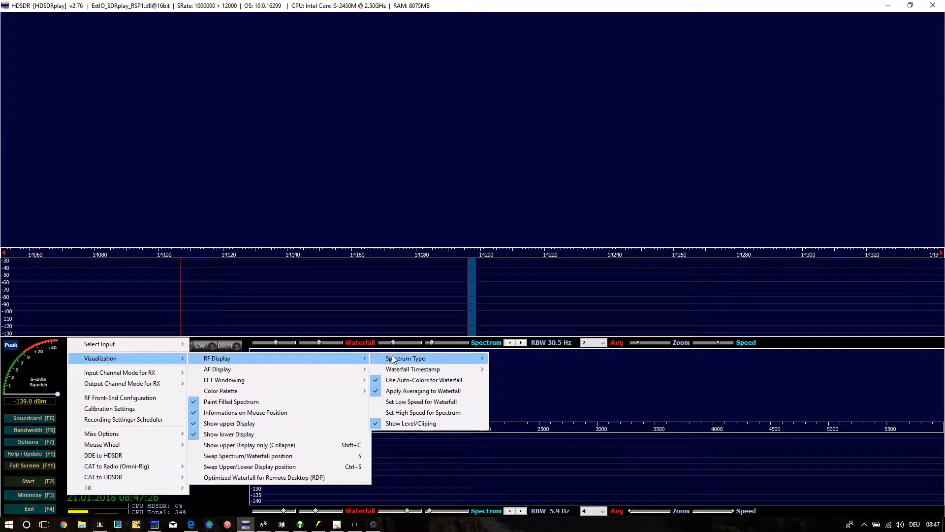
mouse_move(393, 360)
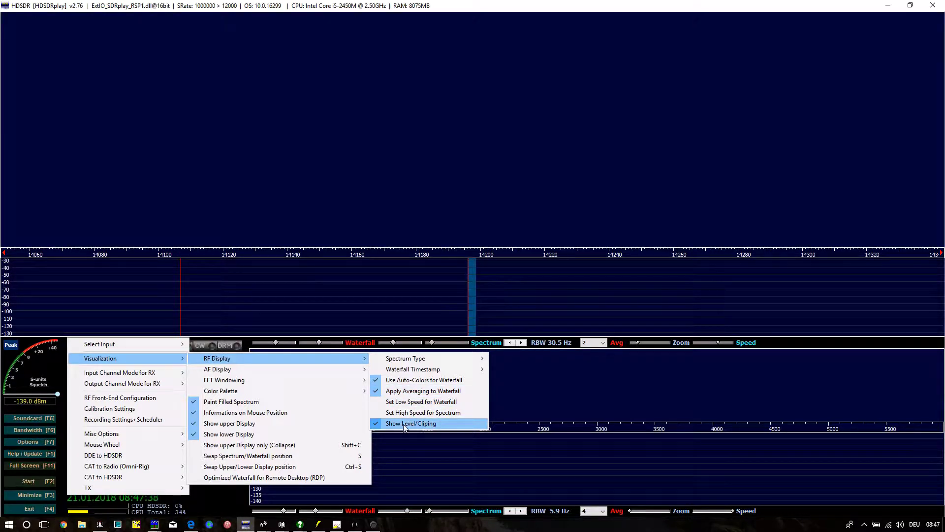
mouse_move(324, 372)
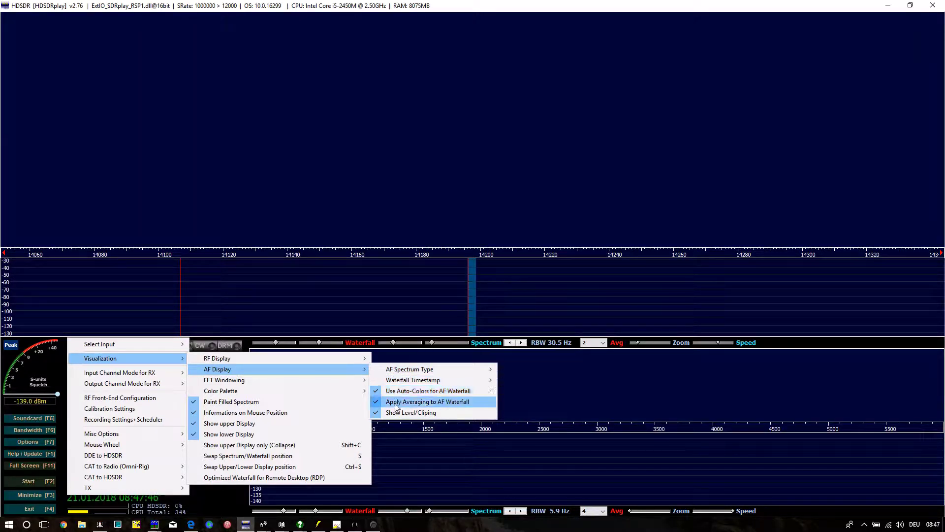
mouse_move(281, 379)
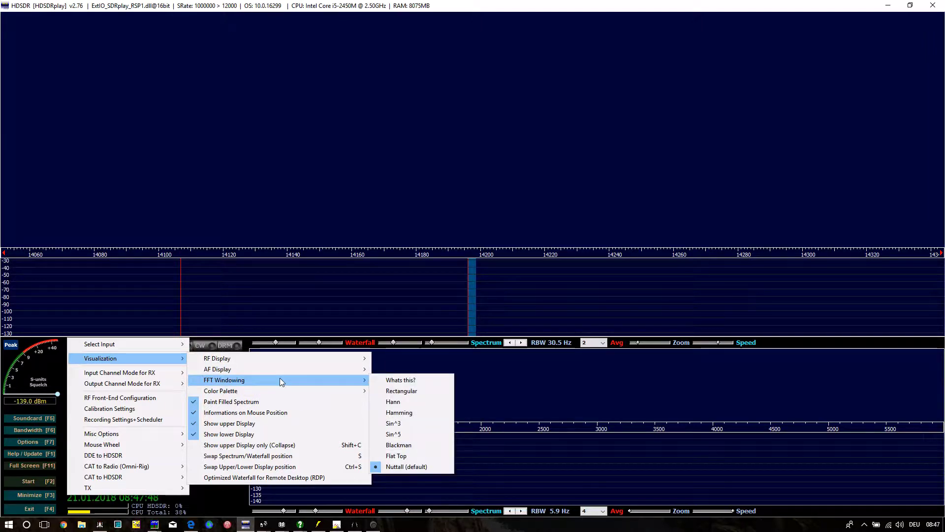
mouse_move(123, 372)
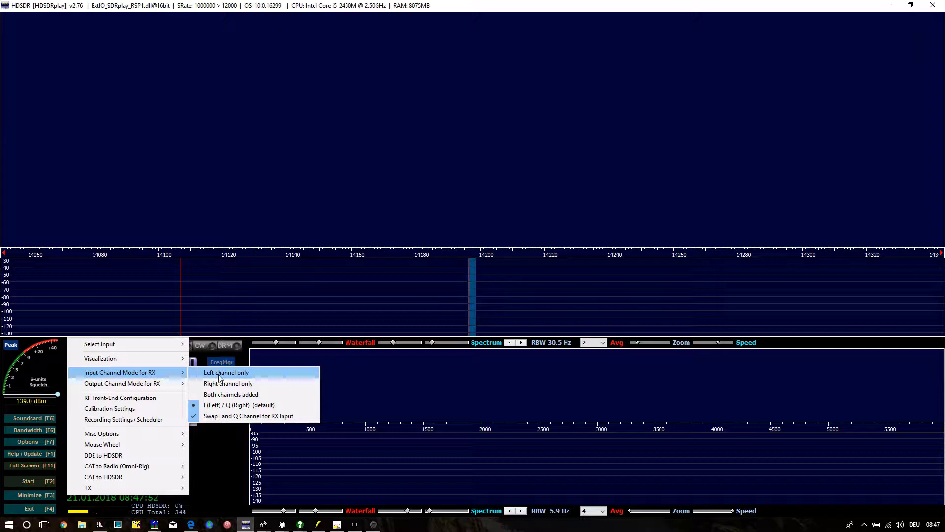
Step: Set the RX input channel mode to Swap I and Q Channel for RX Input
click(214, 416)
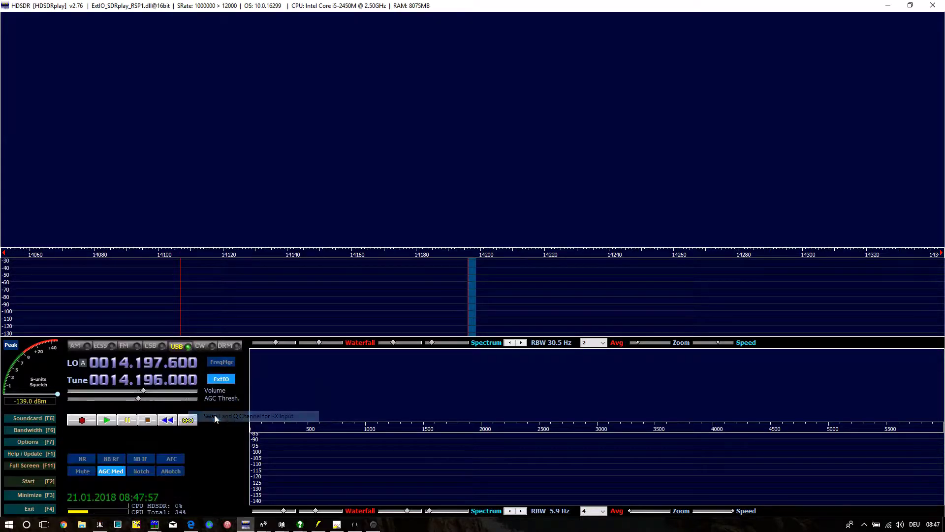
click(36, 446)
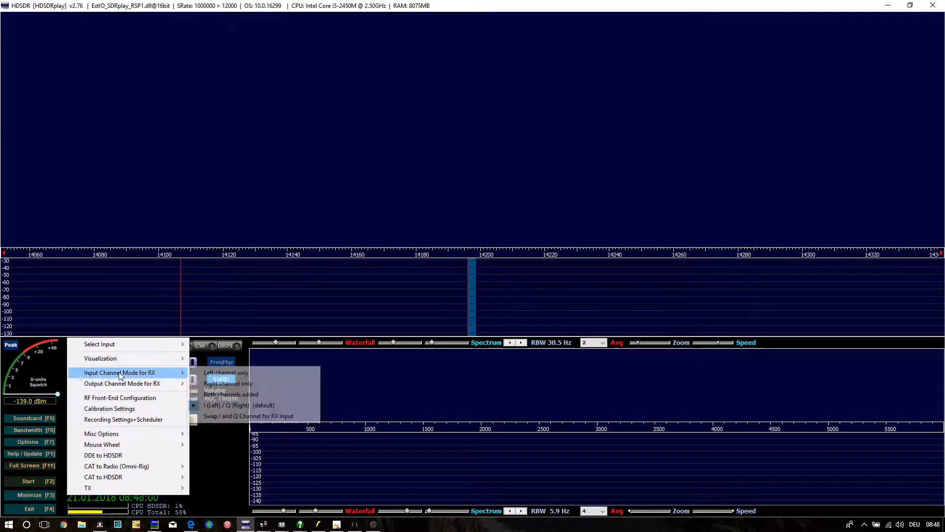
click(213, 417)
click(41, 442)
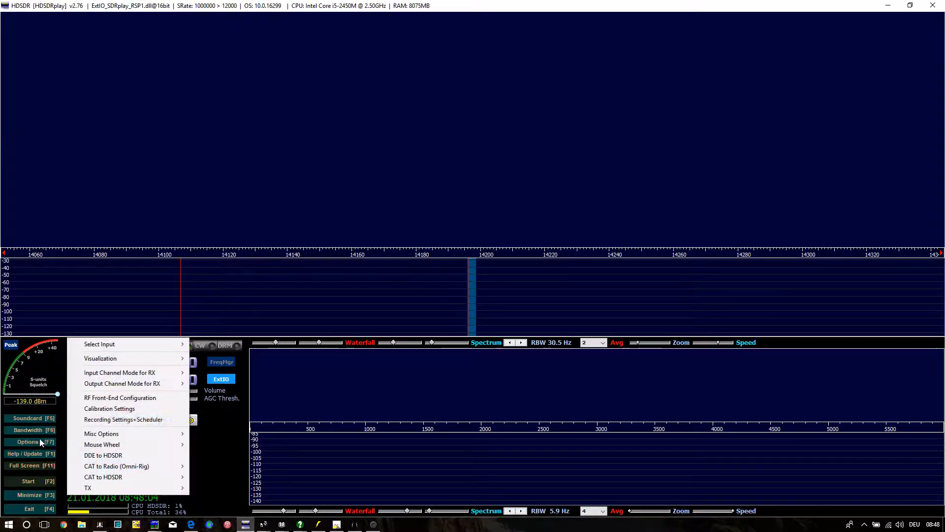
mouse_move(139, 383)
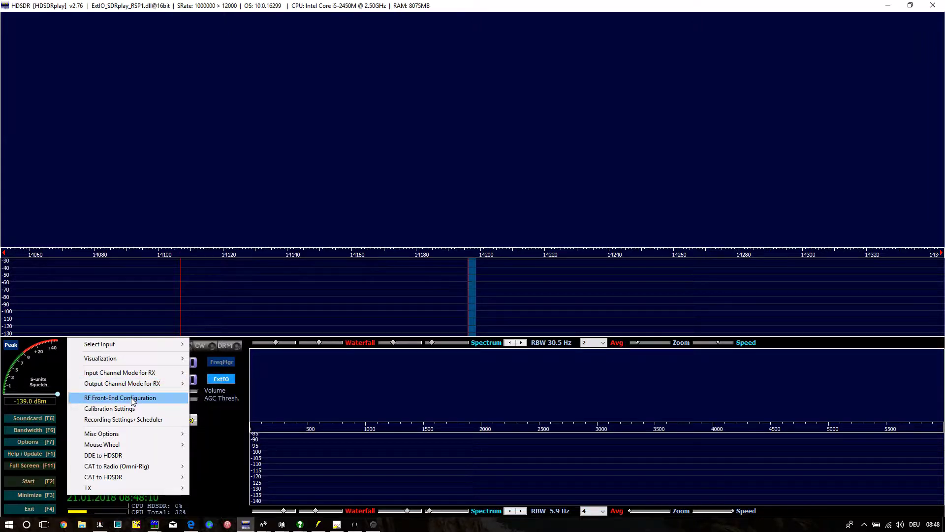
Step: In RF Front-End Configuration, keep SDR on IF output controlled by Omni-Rig1 at IF 8215000 Hz
click(133, 397)
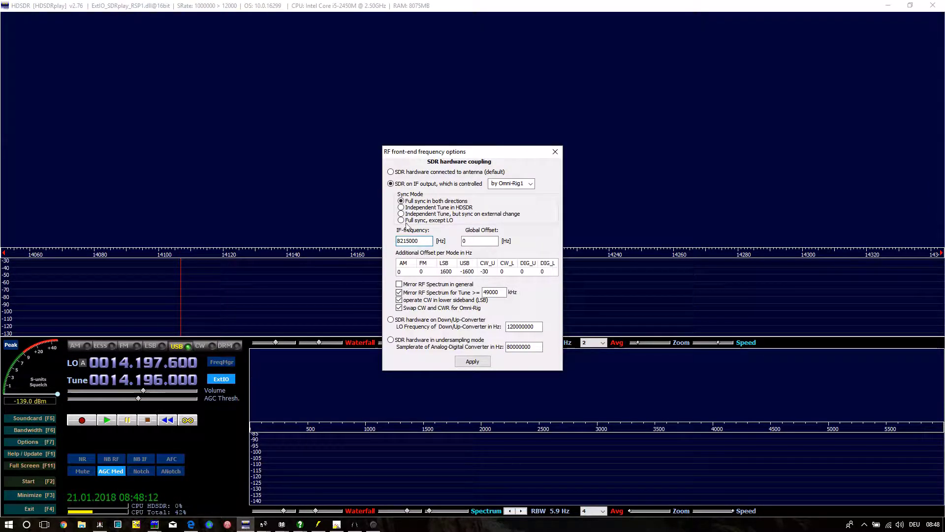
click(533, 185)
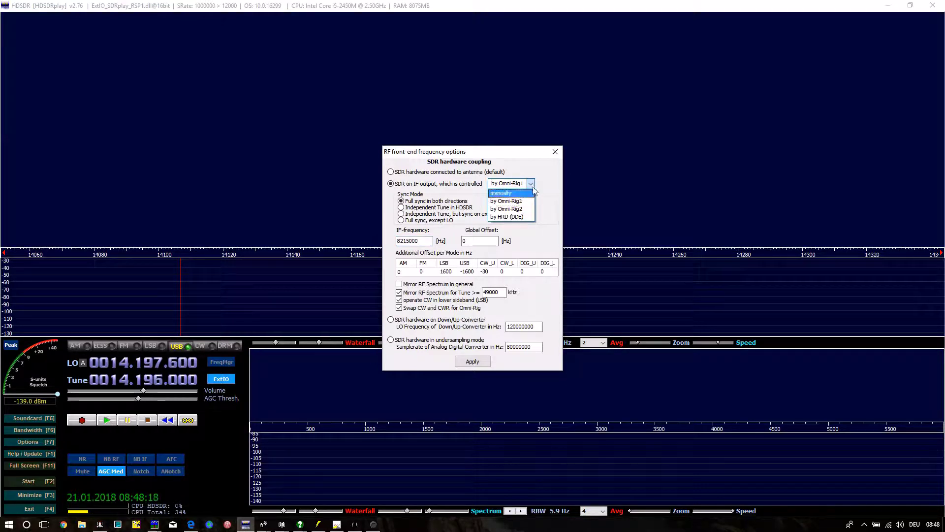
click(507, 202)
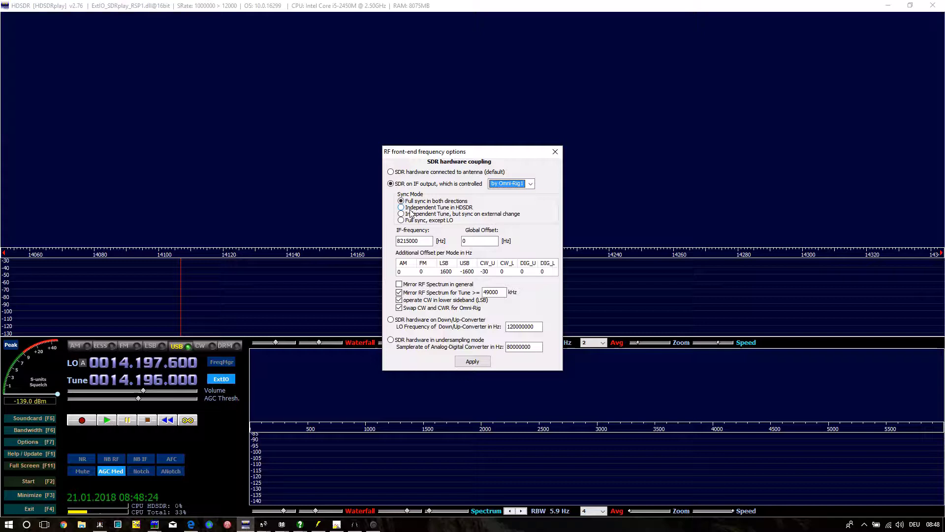
click(417, 240)
double_click(417, 240)
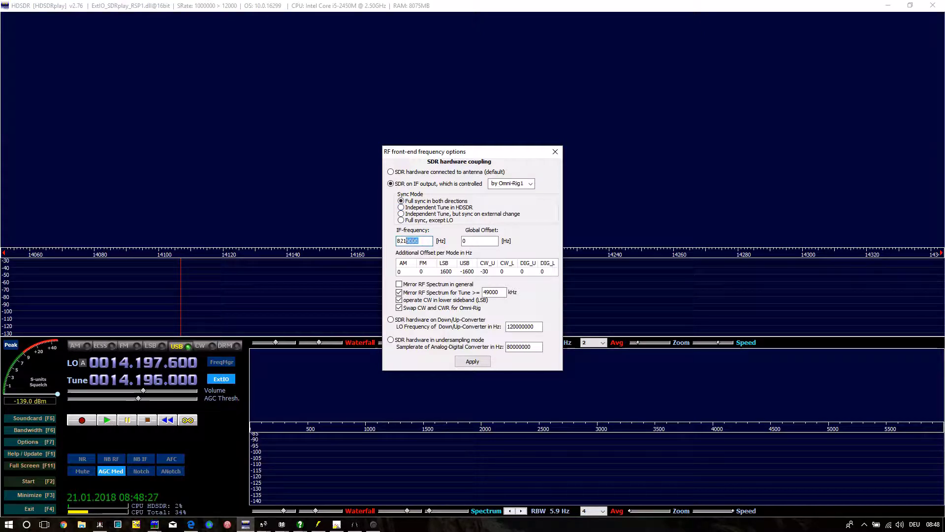
click(417, 240)
Step: Check the offsets and 49000 kHz mirror threshold, enable CW/CWR swap for Omni-Rig, and apply
double_click(452, 272)
double_click(469, 273)
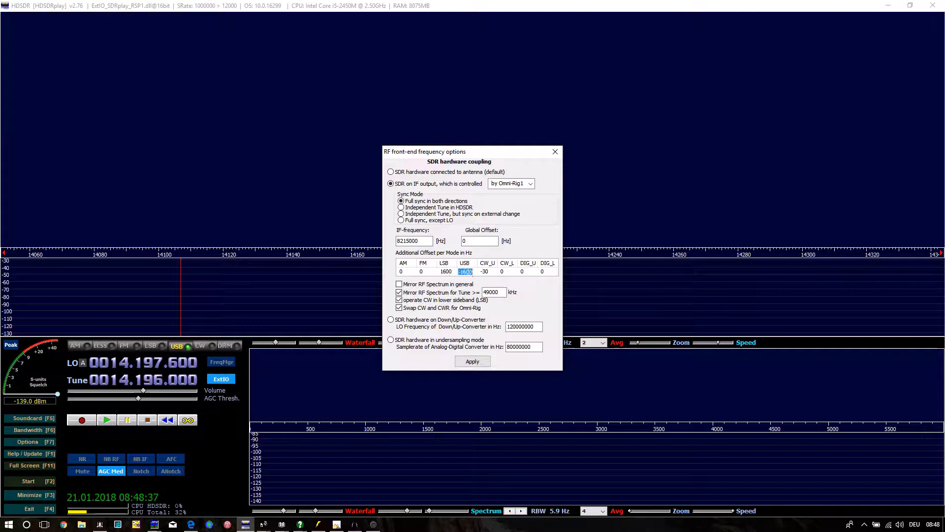
double_click(502, 273)
click(401, 297)
click(491, 292)
drag(500, 290, 486, 292)
click(405, 304)
click(399, 308)
click(463, 365)
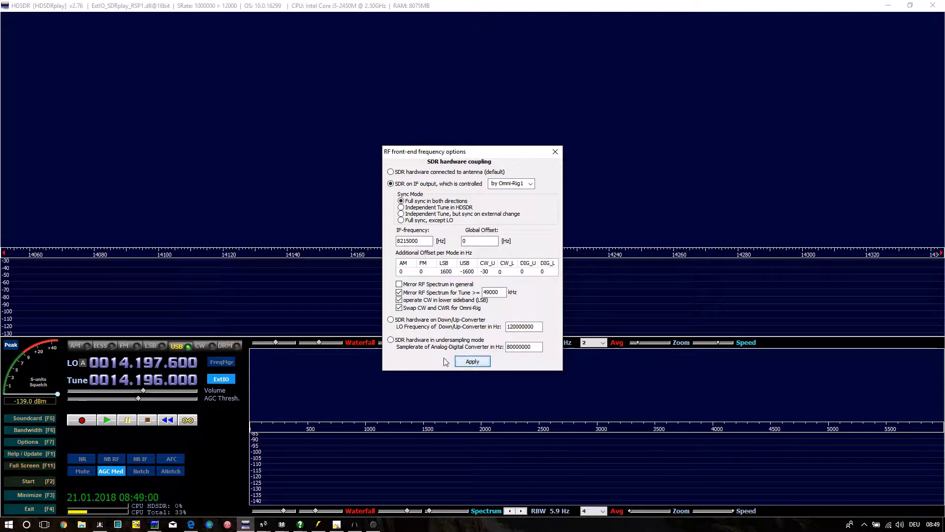
click(551, 153)
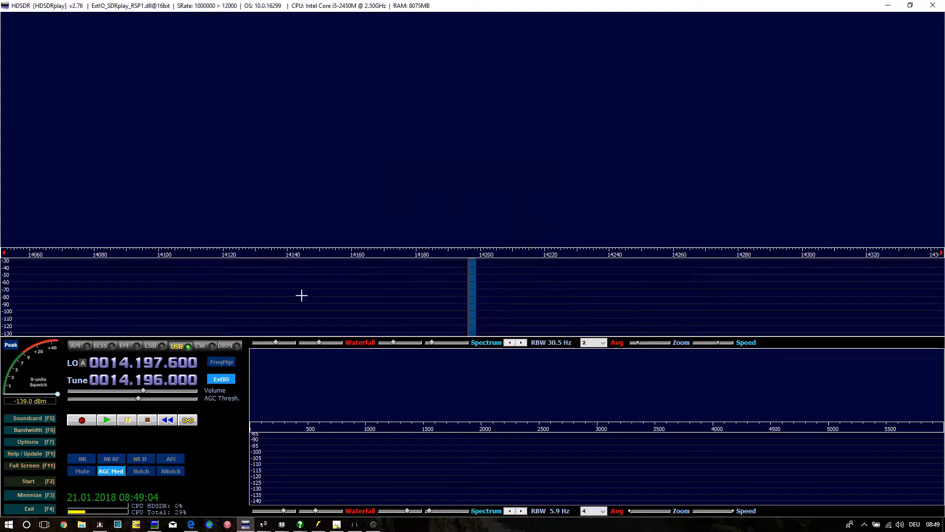
click(30, 442)
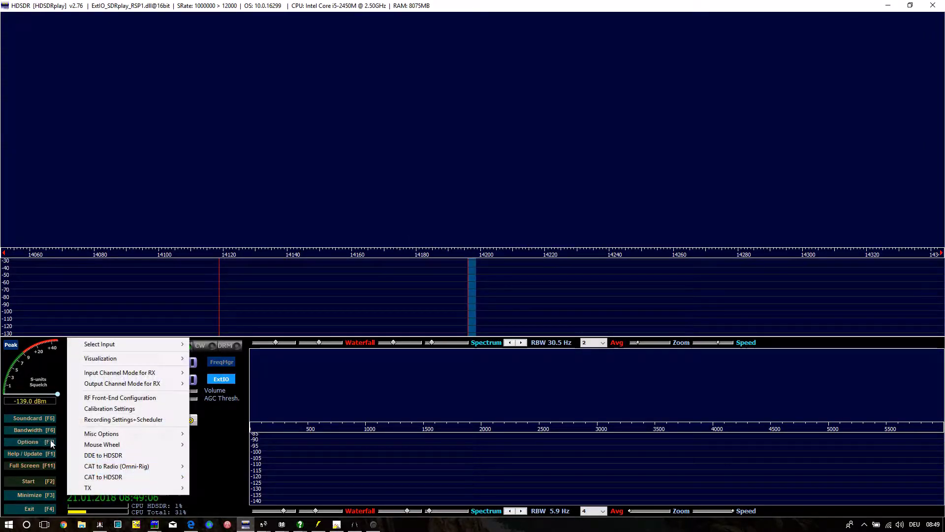
Step: Set RX DC removal calibration to IIR-Highpass (Auto) mode with 25 Hz bandwidth
click(103, 409)
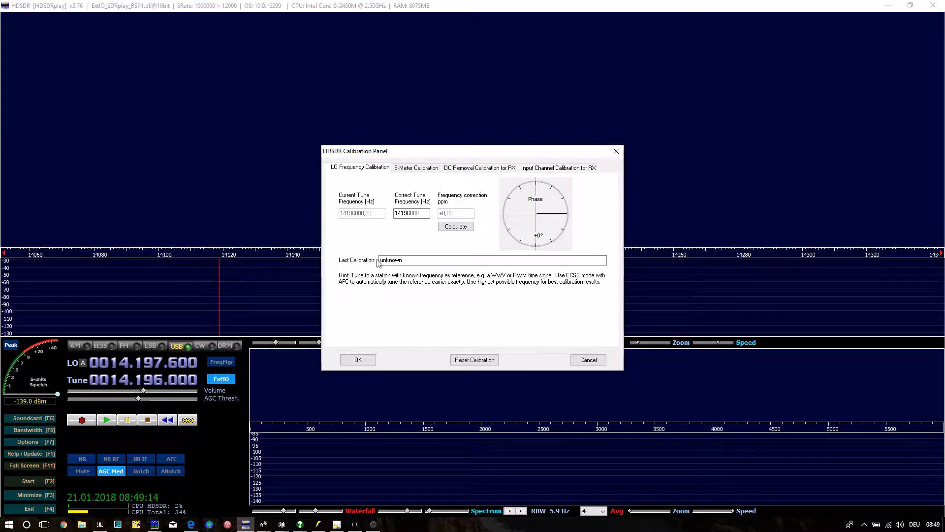
click(476, 169)
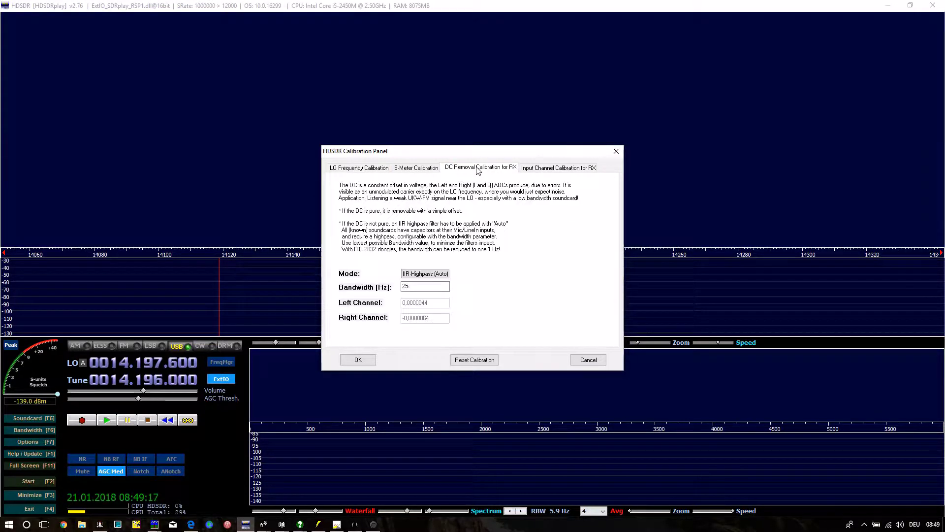
click(431, 276)
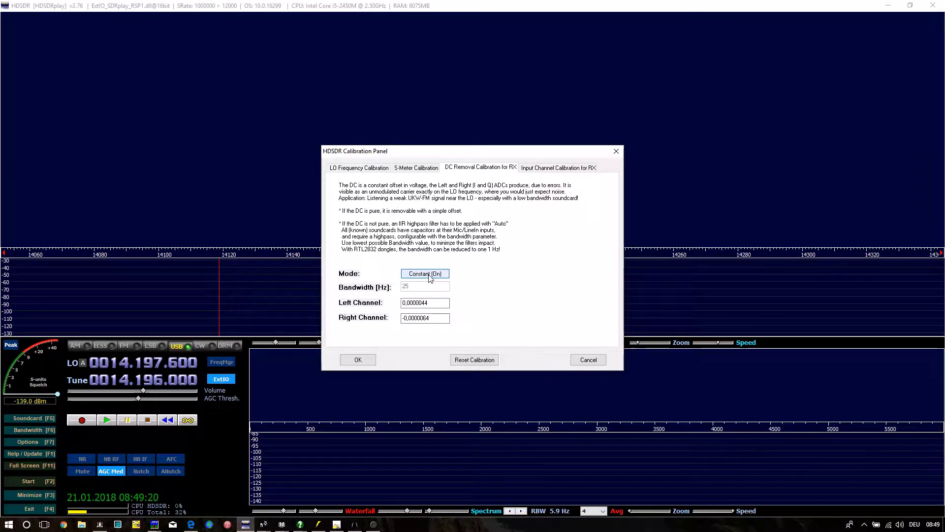
click(429, 274)
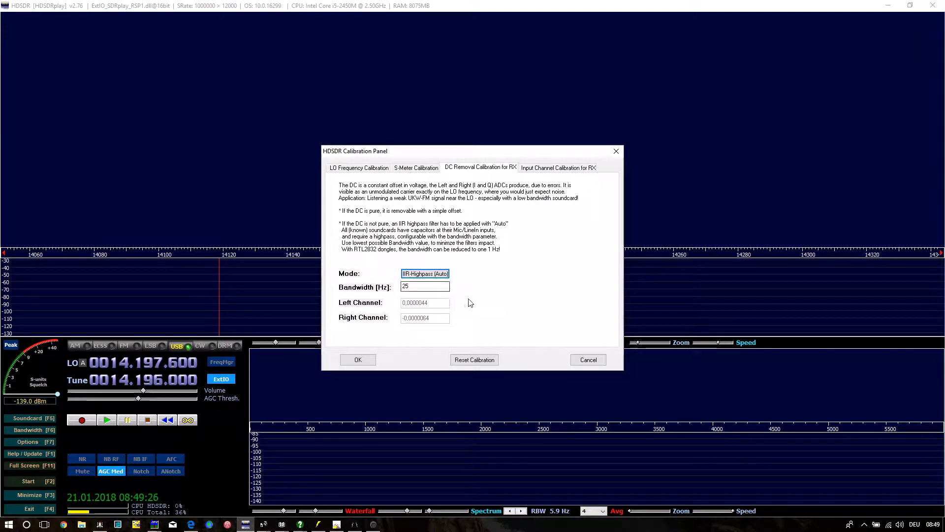
click(358, 360)
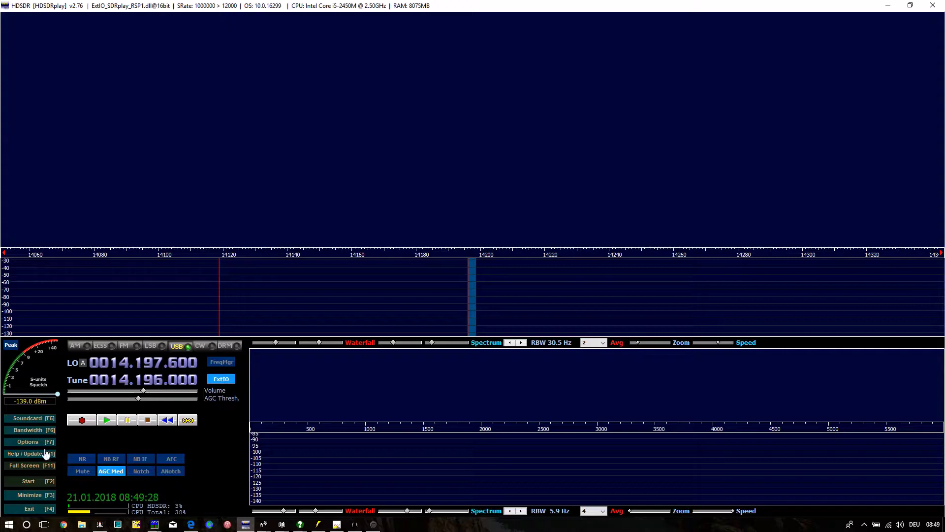
click(31, 443)
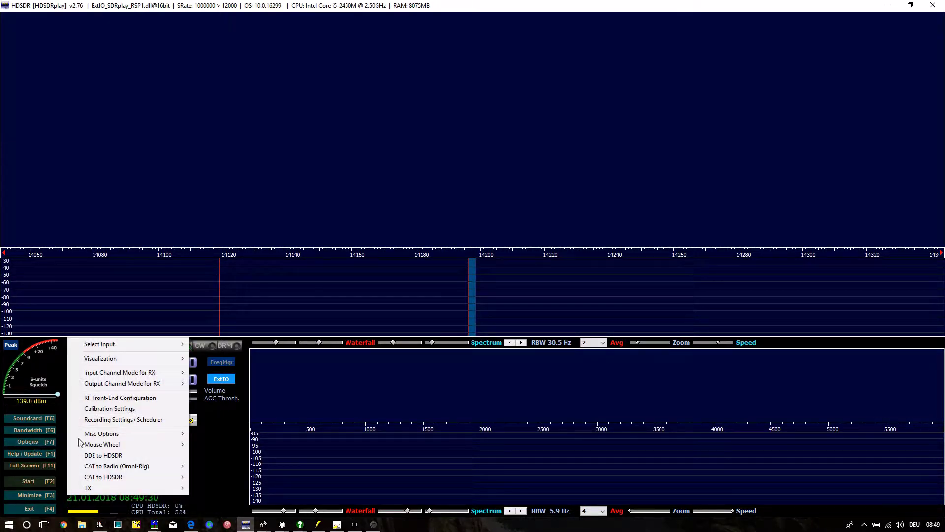
mouse_move(100, 436)
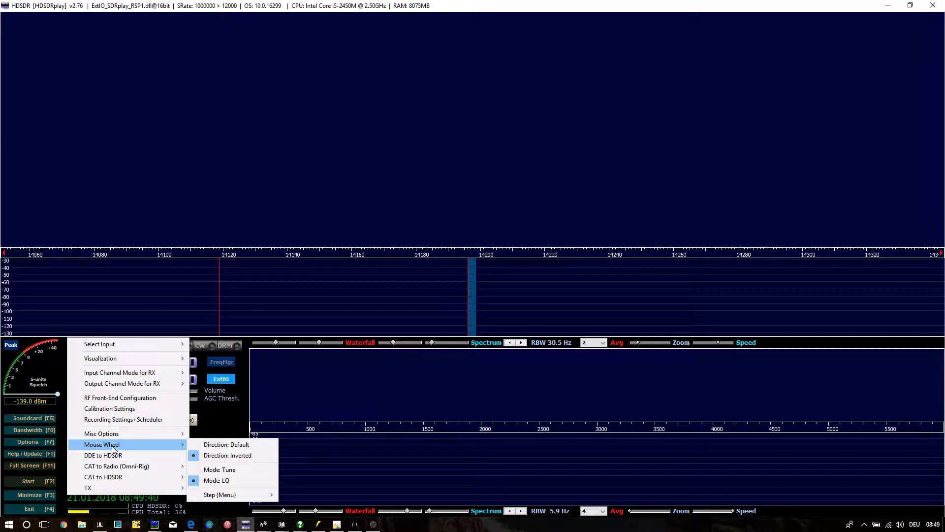
mouse_move(237, 495)
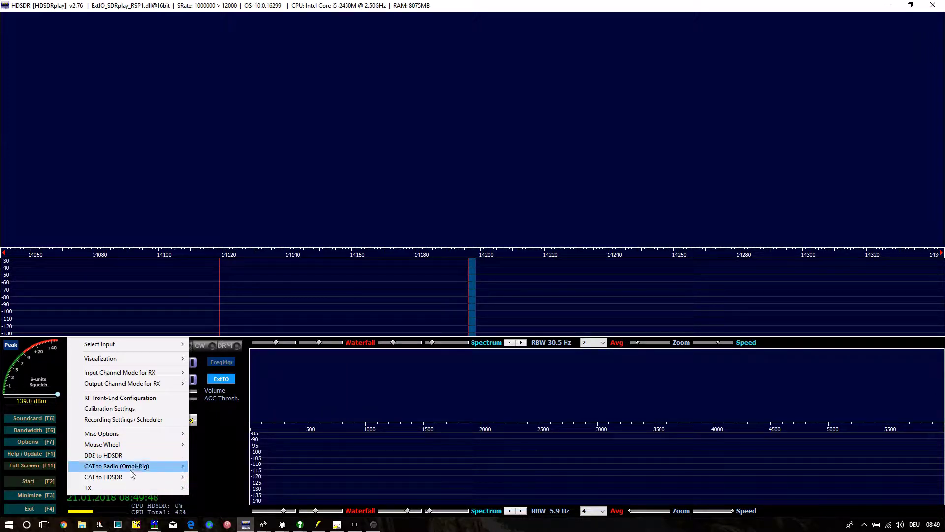
mouse_move(130, 470)
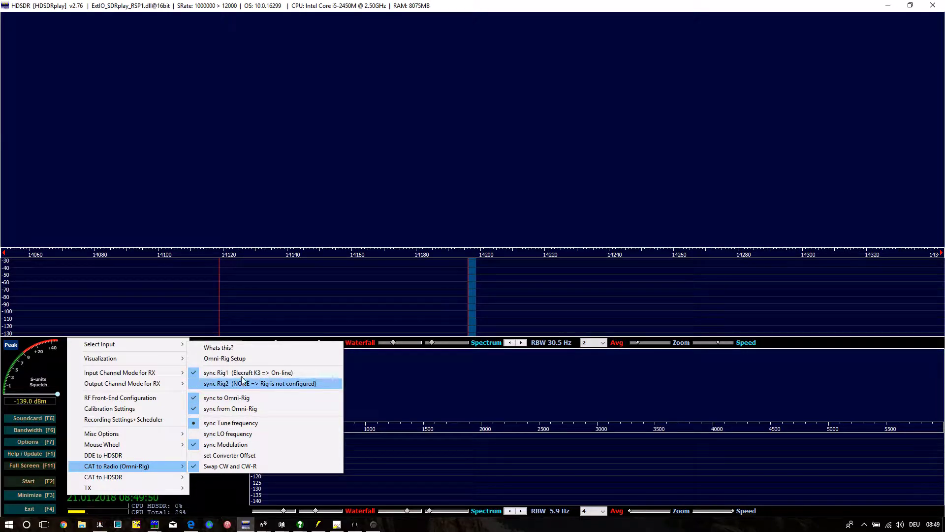
click(222, 359)
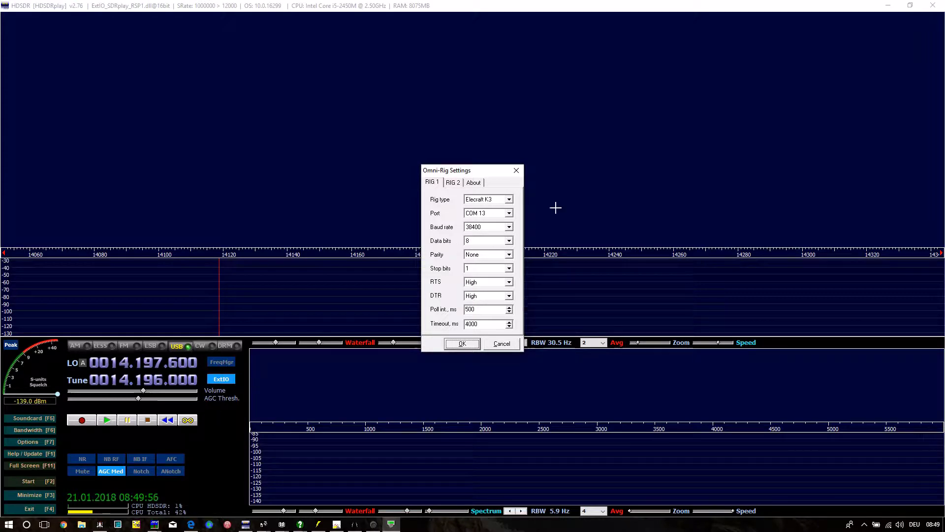
click(462, 343)
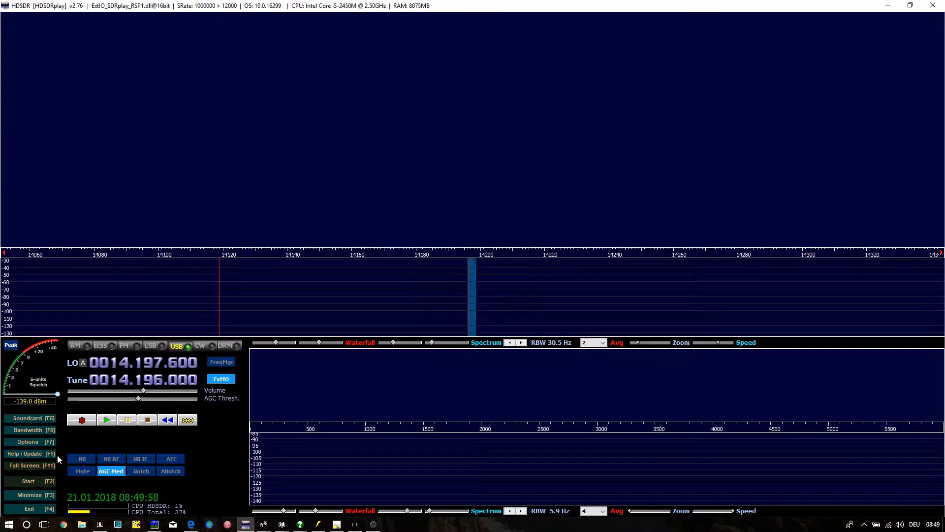
Step: Look over the CAT to HDSDR and TX submenus in Options, then close the menu
click(40, 445)
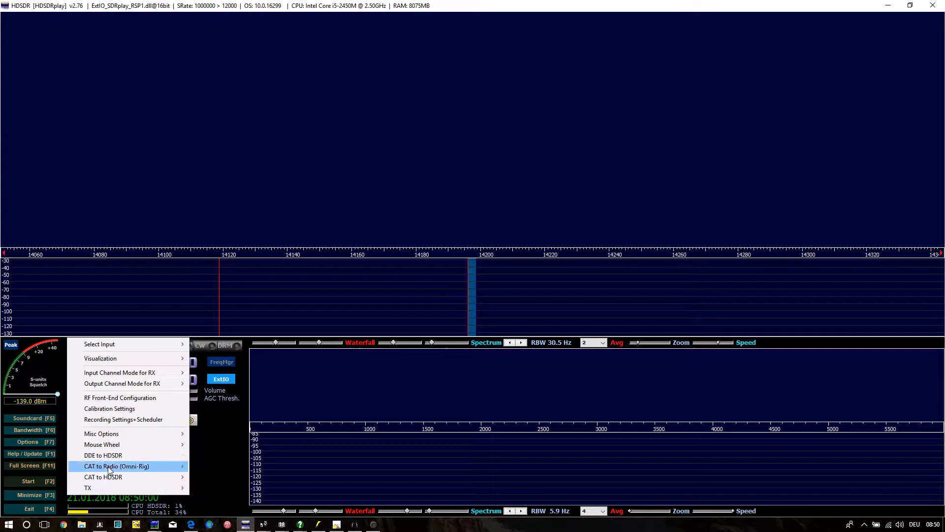
mouse_move(128, 470)
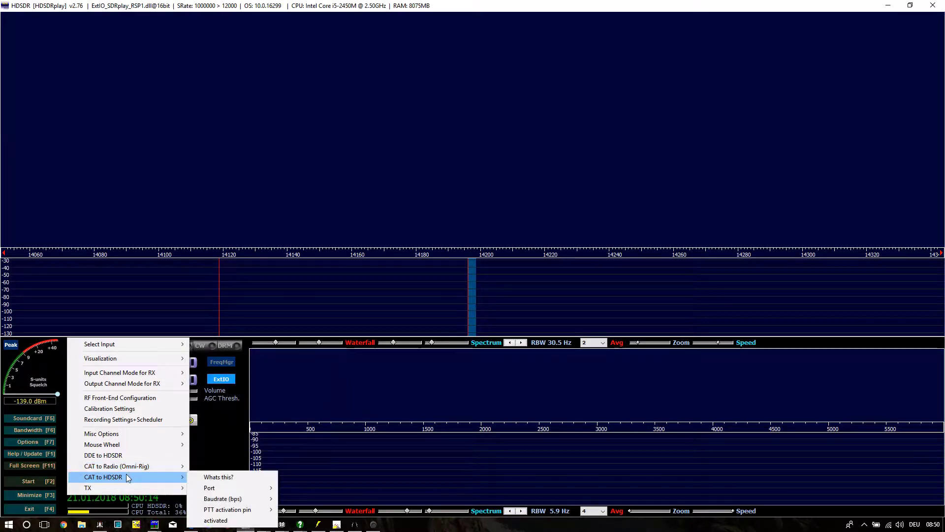
mouse_move(98, 486)
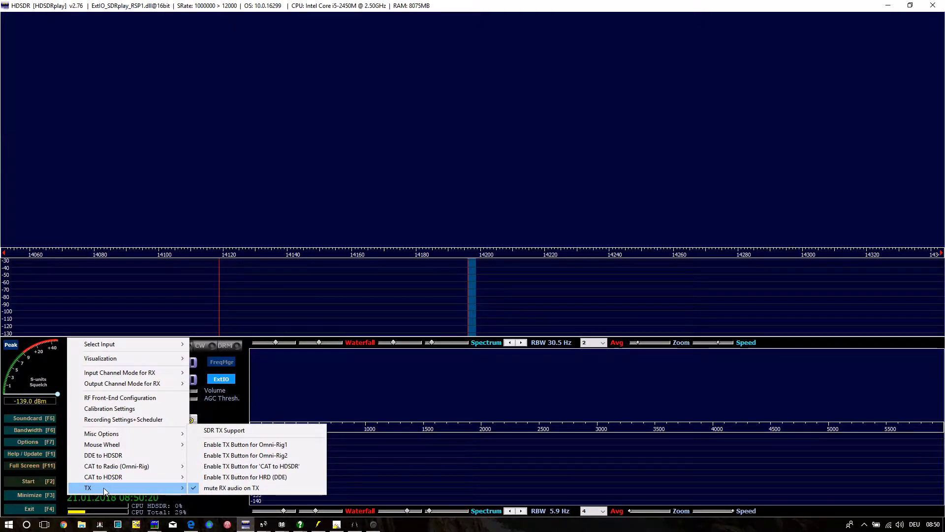
click(27, 442)
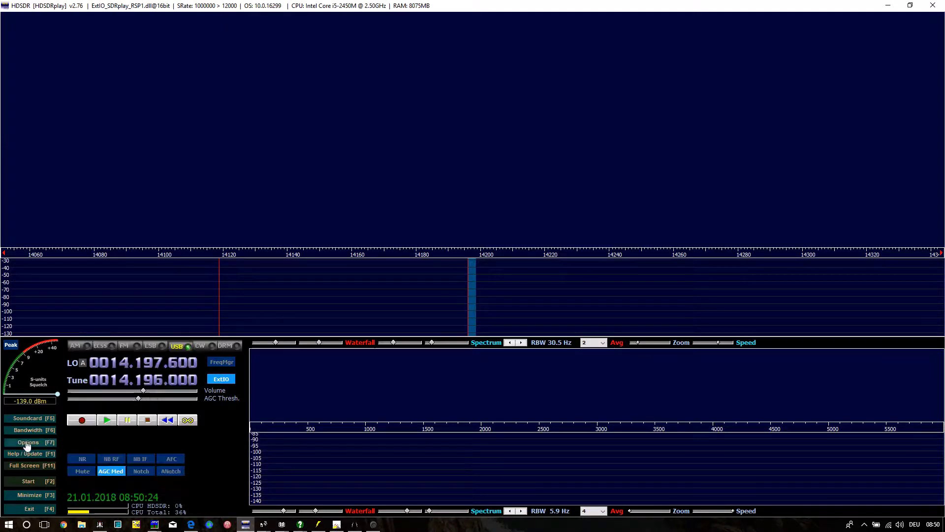
Step: Start receiving to show the live 14.06–14.32 MHz spectrum and waterfall
click(27, 443)
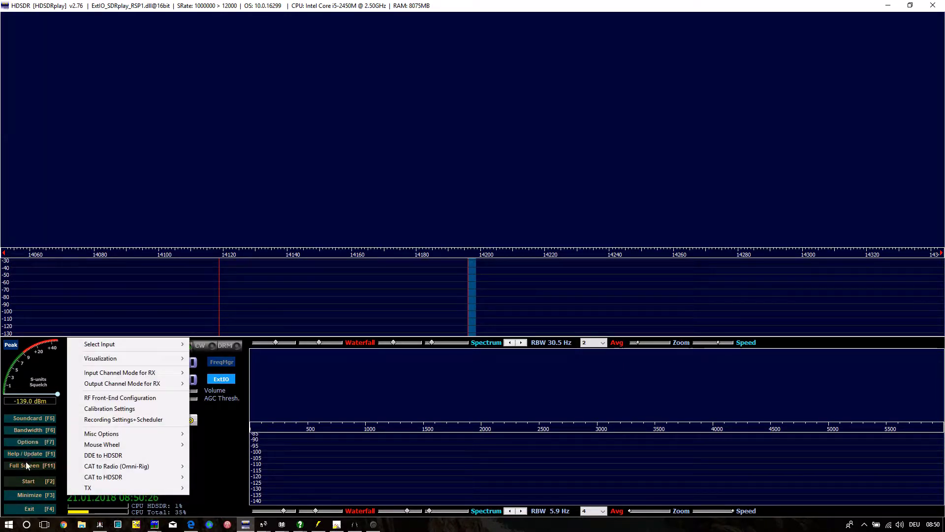
click(28, 483)
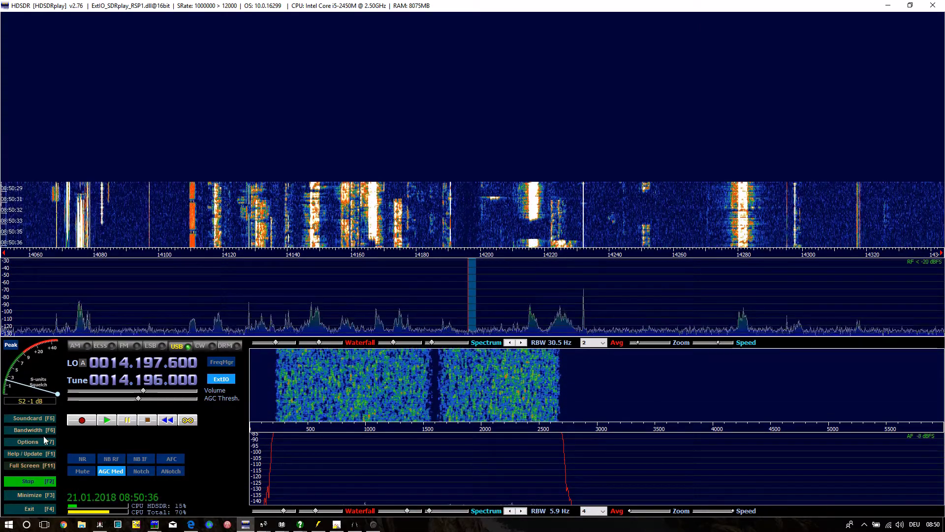
Step: In Calibration Settings, try Constant and Off DC removal, then keep IIR-Highpass (Auto) at 25 Hz
click(27, 444)
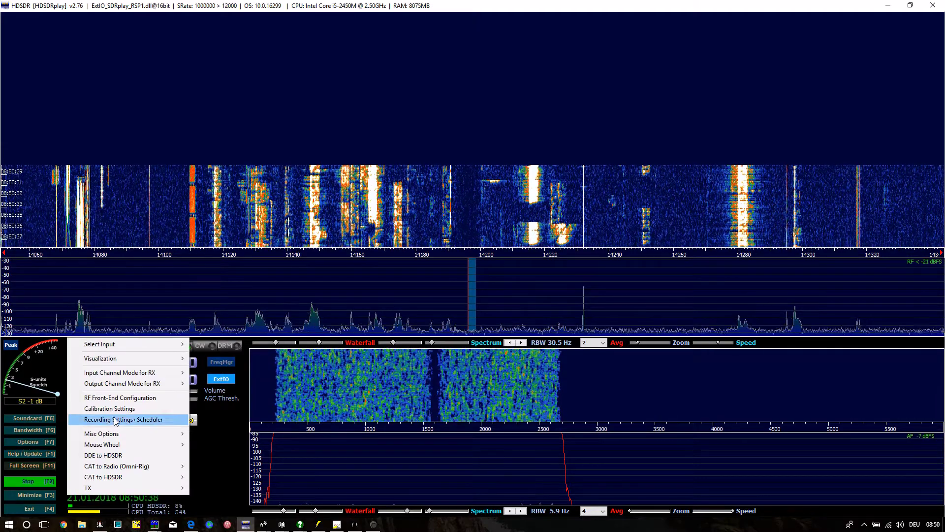
click(121, 409)
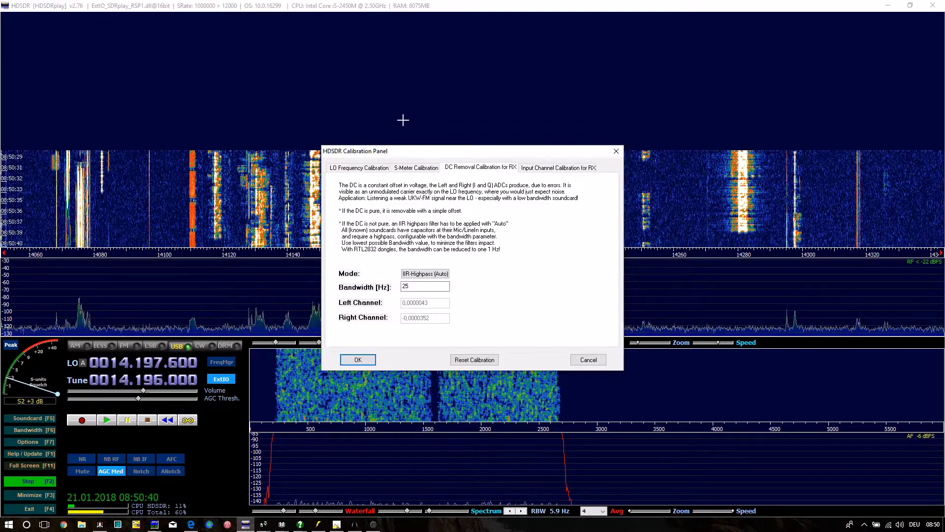
drag(571, 171, 703, 226)
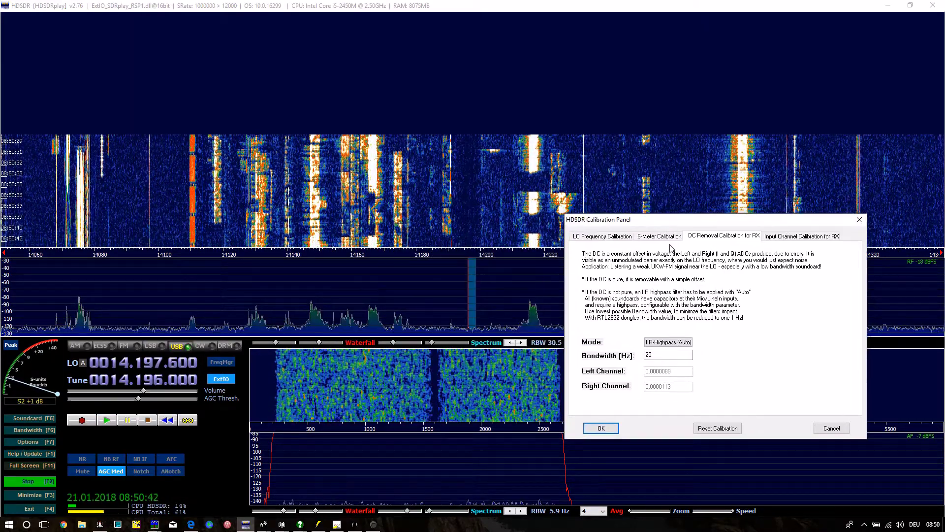
click(671, 343)
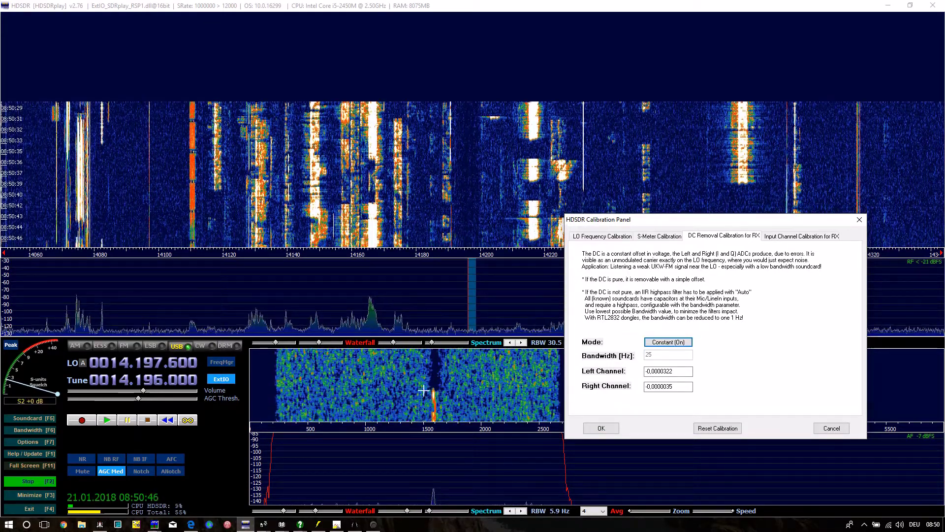
click(668, 341)
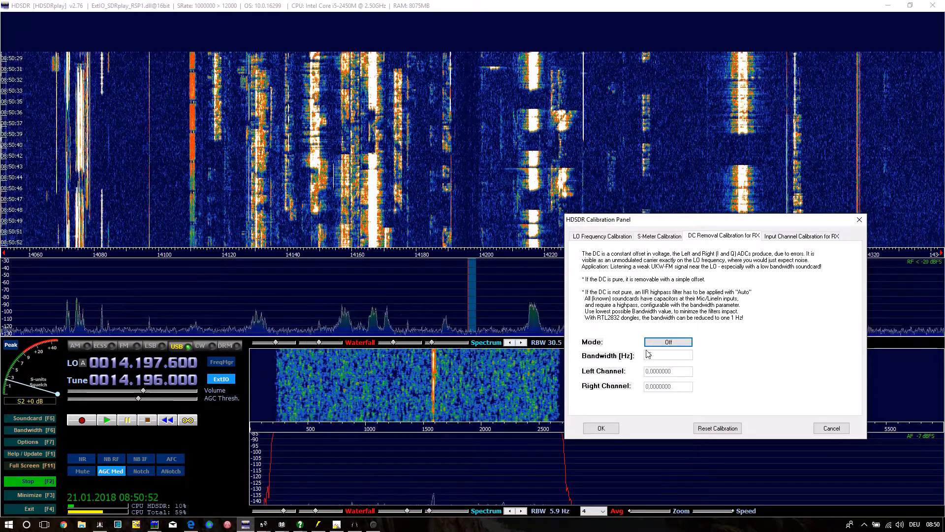
click(665, 341)
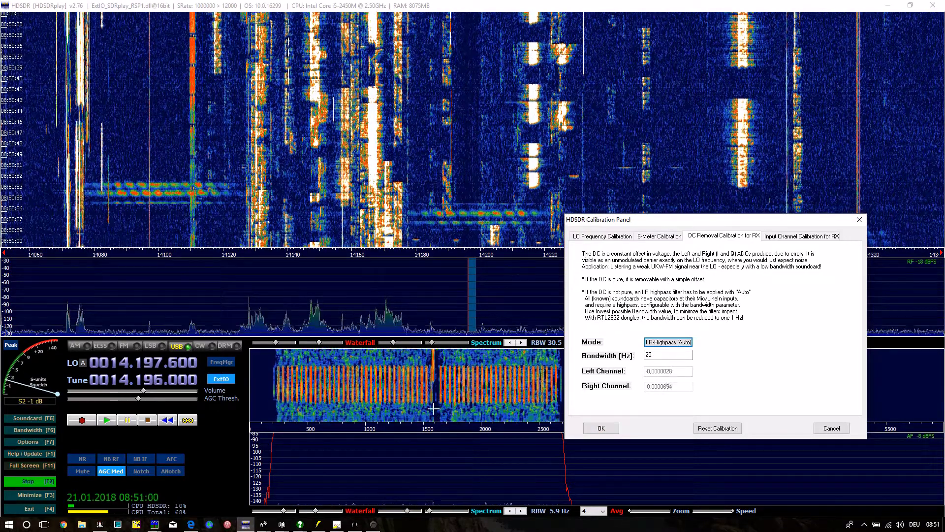
click(598, 427)
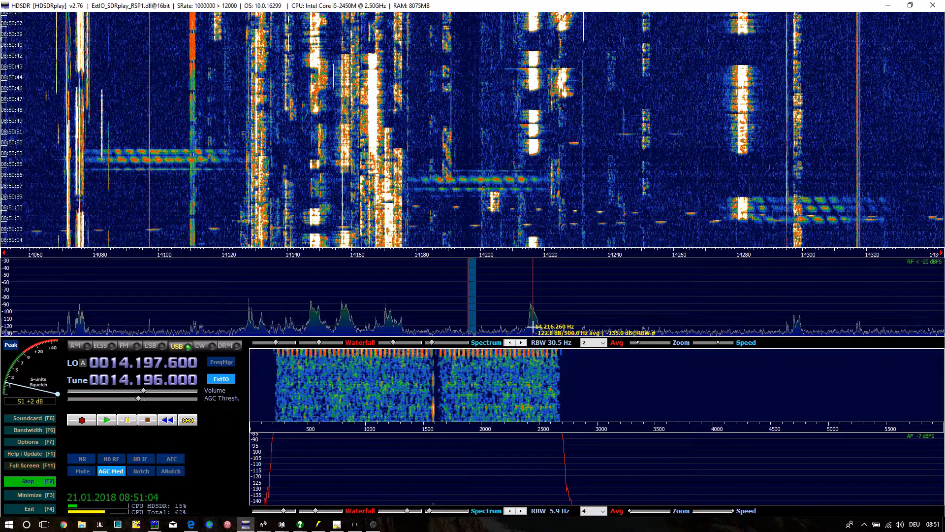
Step: Tune to signals near 14.215 and 14.203 MHz, finishing on 14.147.000
click(531, 327)
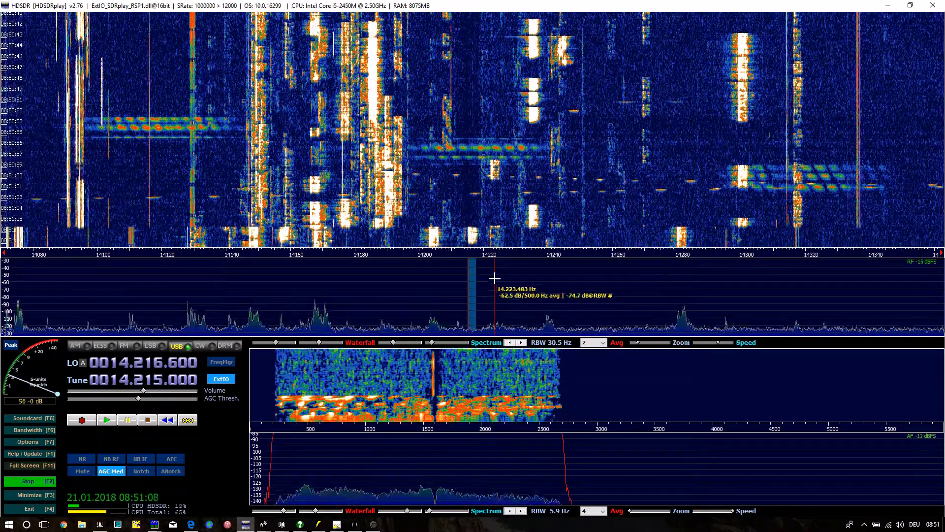
click(429, 224)
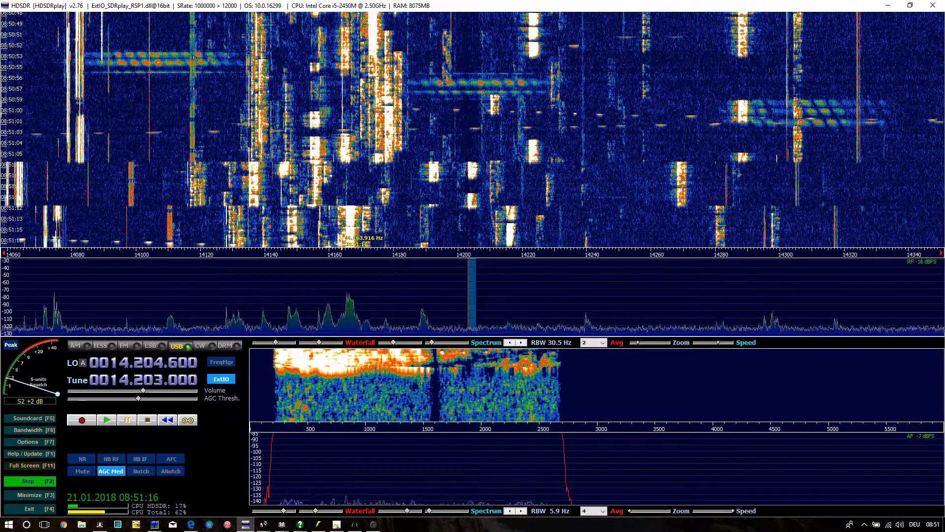
click(284, 234)
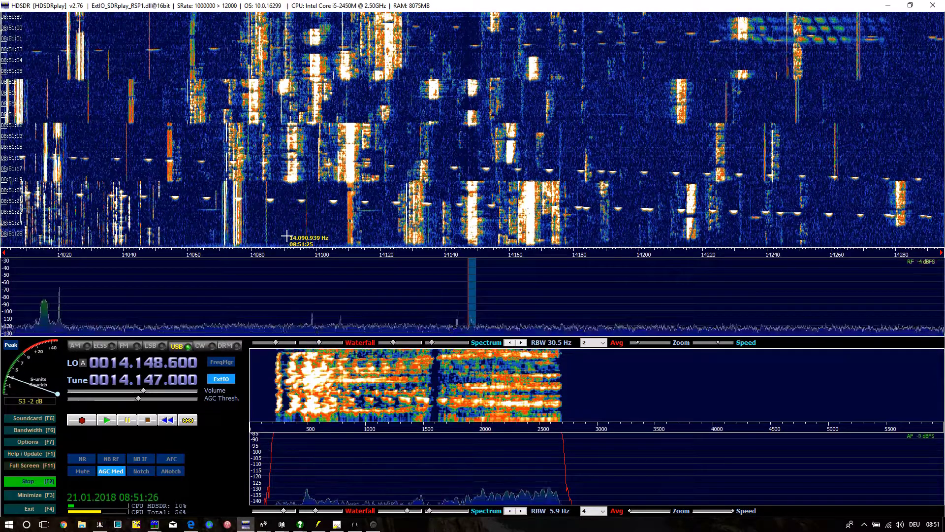
Step: Step up through the higher amateur bands with Page Up toward 6 m
key(Page_Up)
key(Page_Up)
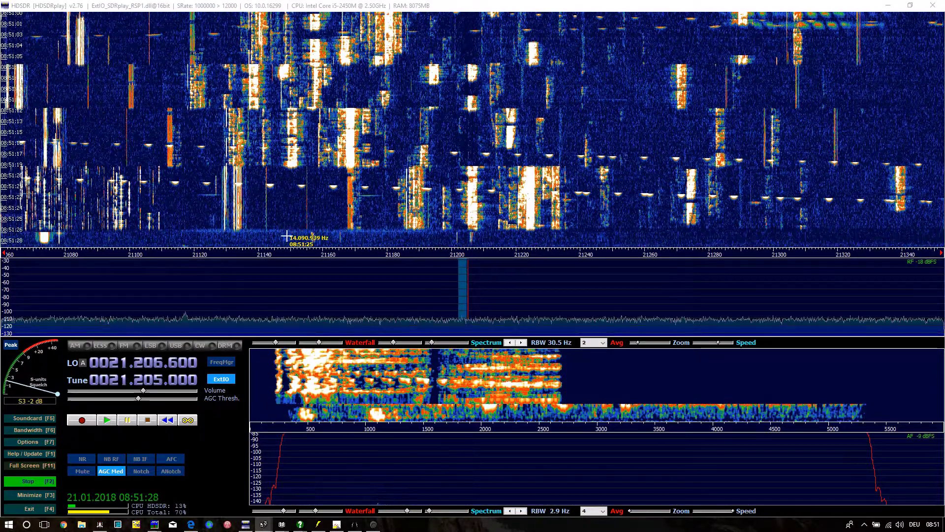
key(Page_Up)
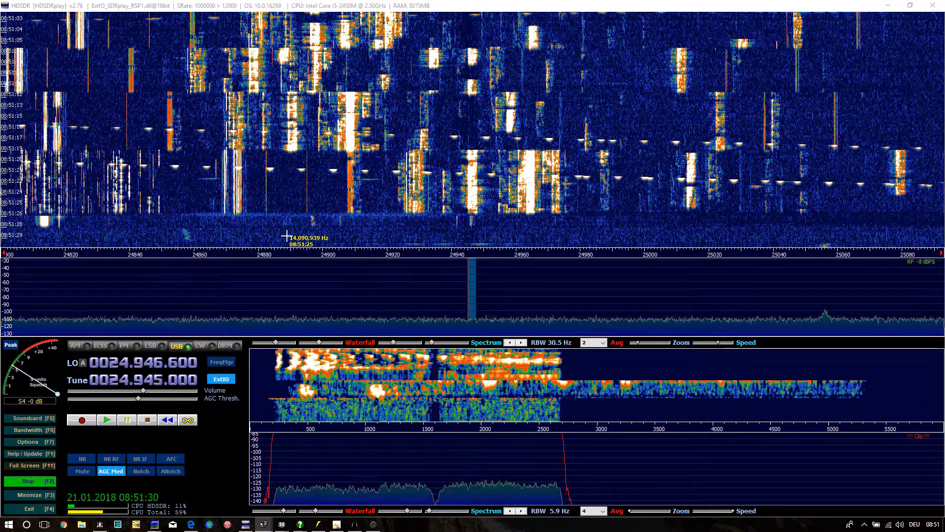
key(Page_Up)
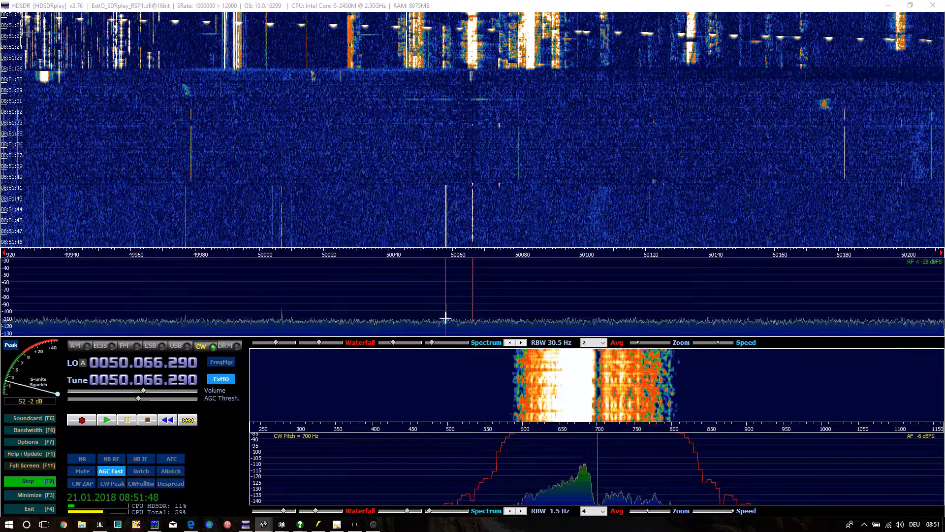
Step: Tune onto the CW signal and fine-tune to 50.058.000 MHz
click(445, 319)
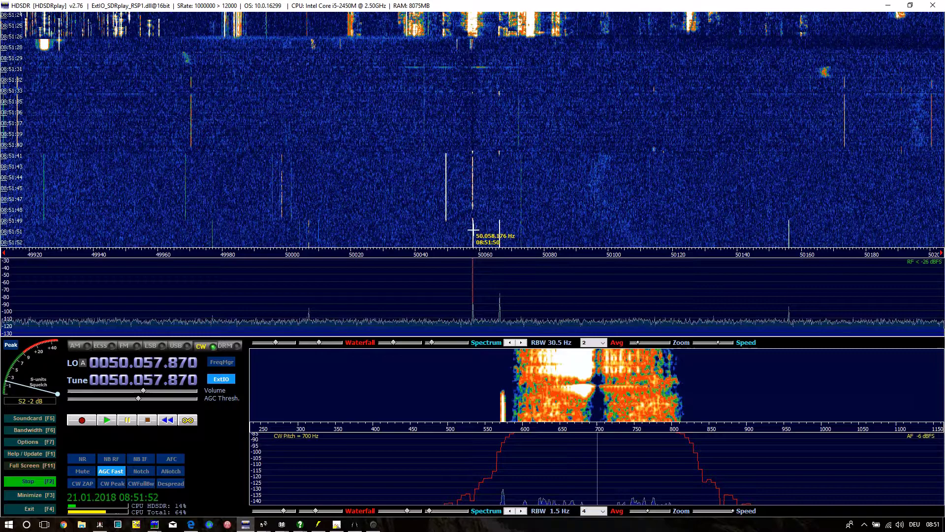
click(473, 229)
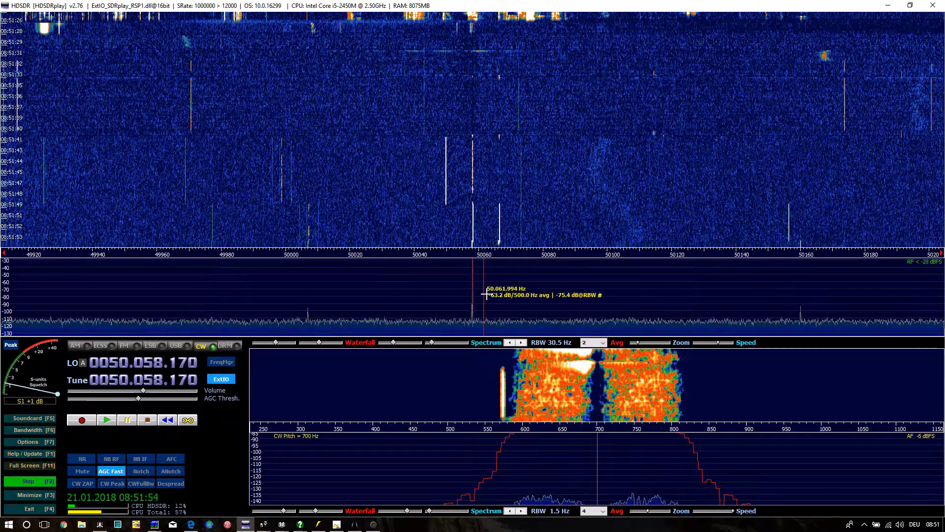
scroll(504, 300, down, 5)
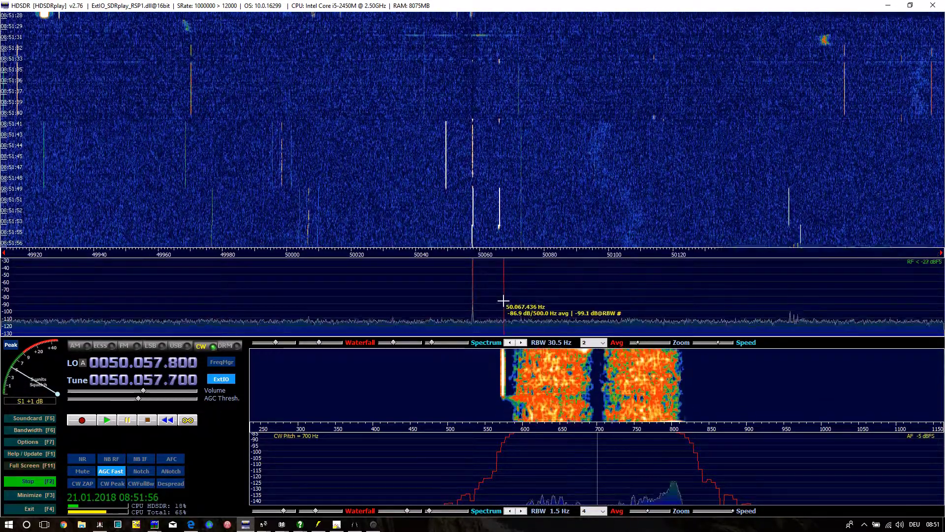
scroll(502, 300, up, 1)
scroll(503, 300, up, 1)
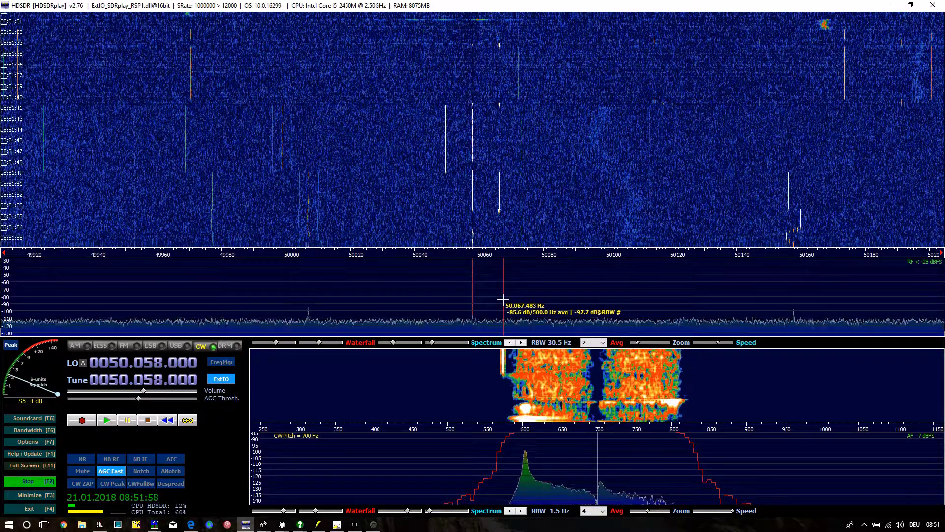